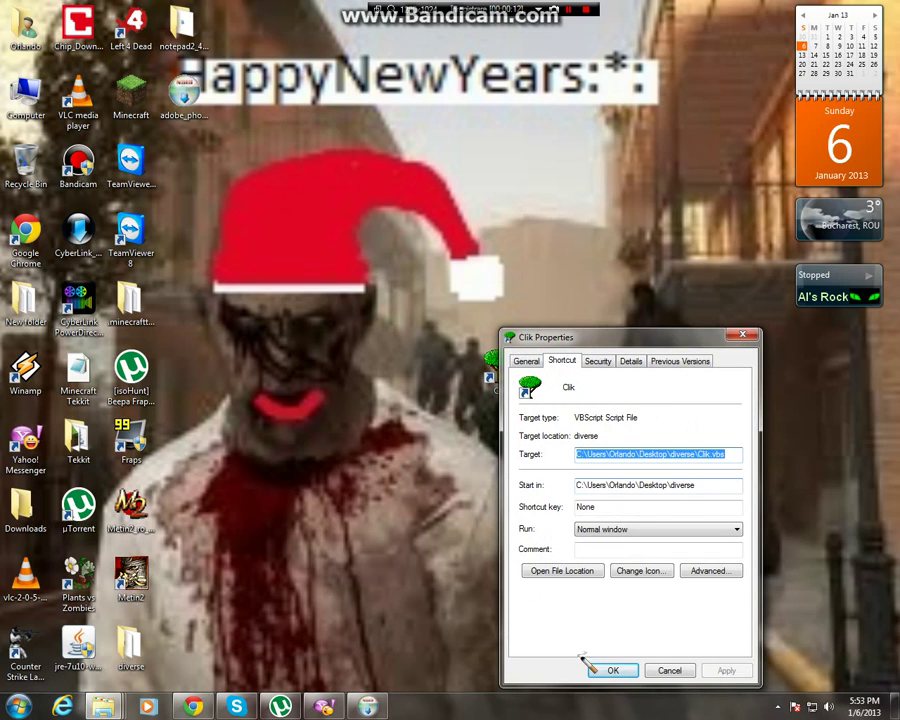
Set the Clik shortcut's attribute to Hidden in its general properties and confirm the change.
{"action": "left_click", "coordinate": [525, 362]}
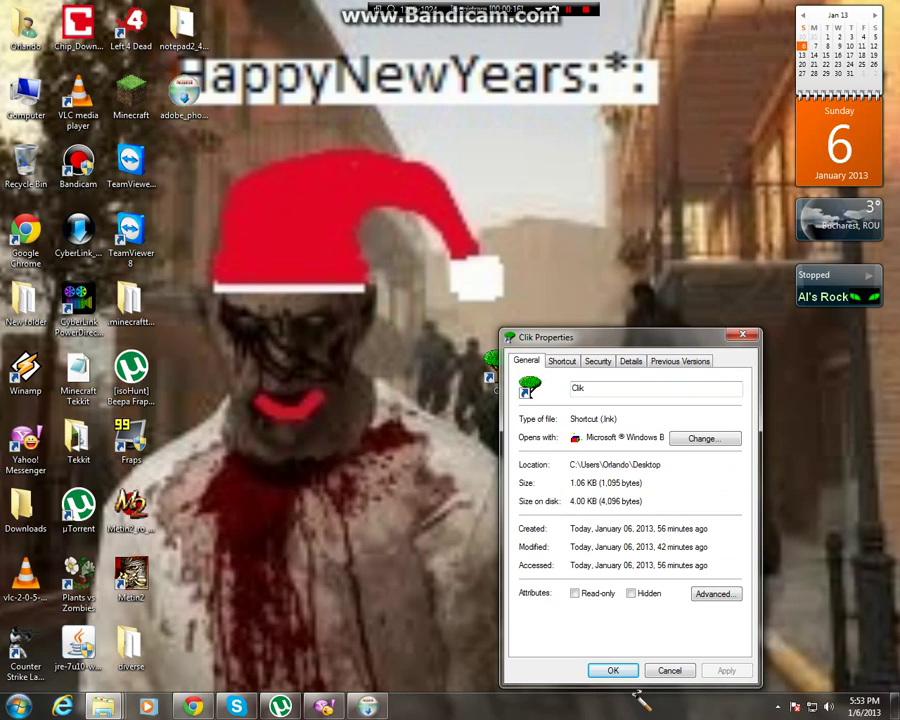
{"action": "left_click", "coordinate": [631, 594]}
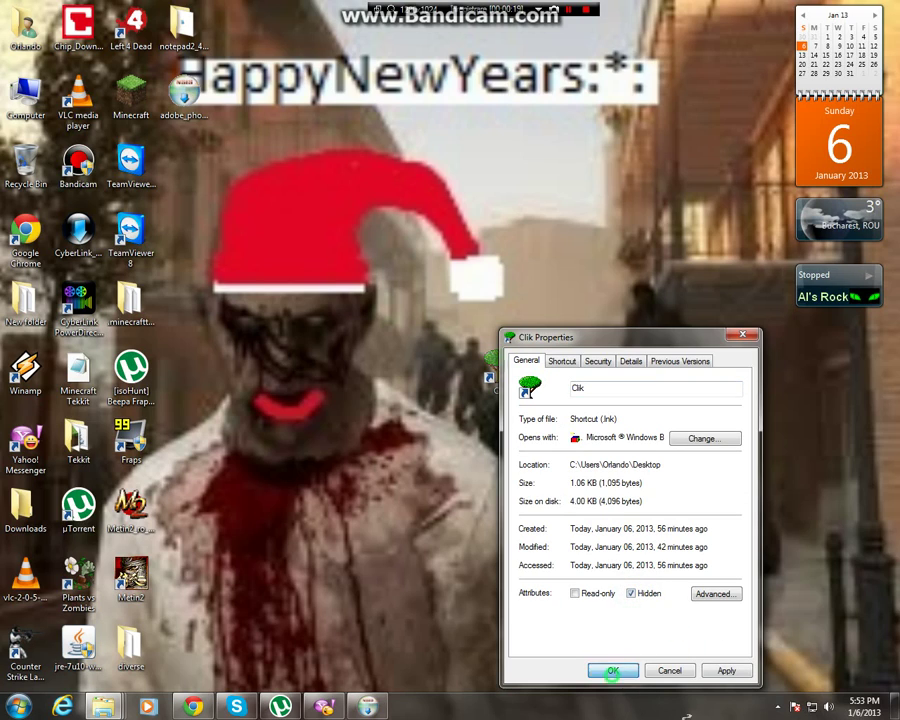
{"action": "left_click", "coordinate": [613, 670]}
{"action": "left_click_drag", "start_coordinate": [510, 370], "coordinate": [599, 321]}
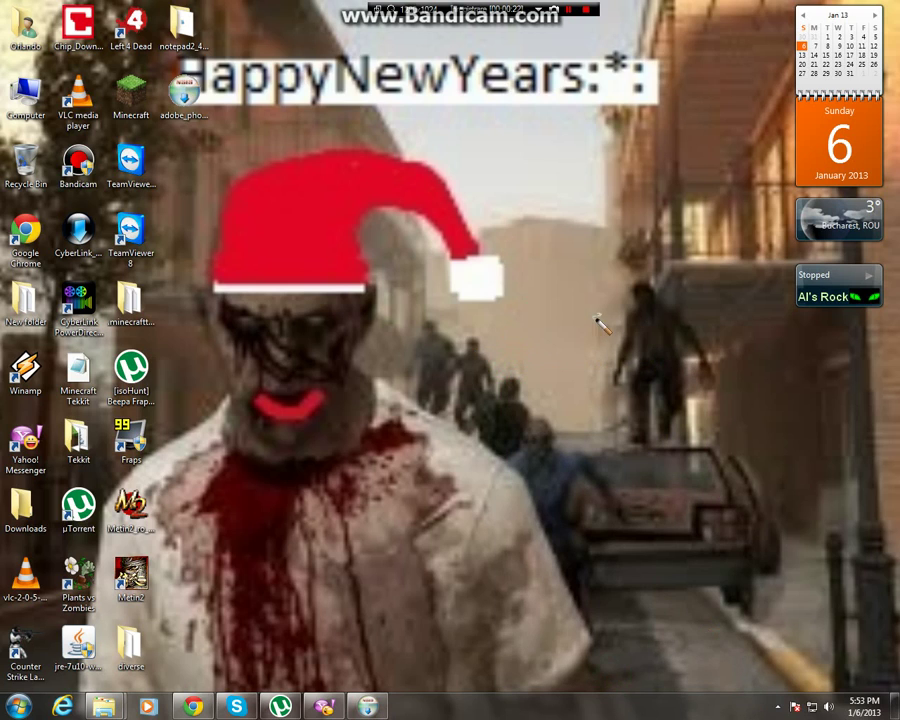
{"action": "left_click_drag", "start_coordinate": [488, 277], "coordinate": [583, 343]}
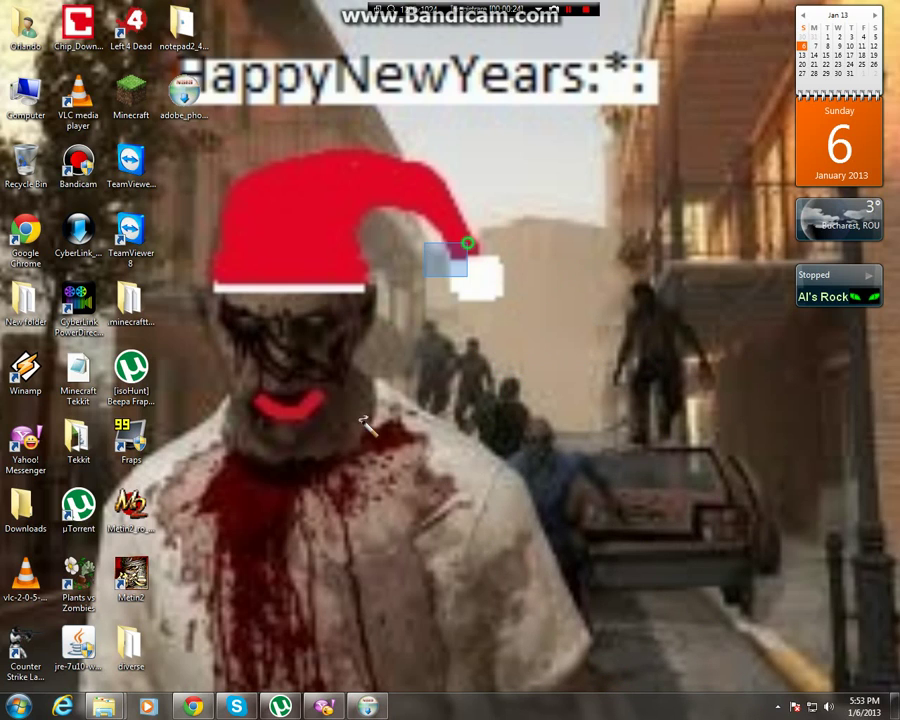
{"action": "left_click_drag", "start_coordinate": [438, 442], "coordinate": [583, 336]}
{"action": "mouse_move", "coordinate": [337, 478]}
{"action": "left_mouse_down"}
{"action": "mouse_move", "coordinate": [450, 370]}
{"action": "mouse_move", "coordinate": [558, 398]}
{"action": "mouse_move", "coordinate": [368, 587]}
{"action": "left_mouse_up"}
{"action": "left_click_drag", "start_coordinate": [462, 494], "coordinate": [540, 495]}
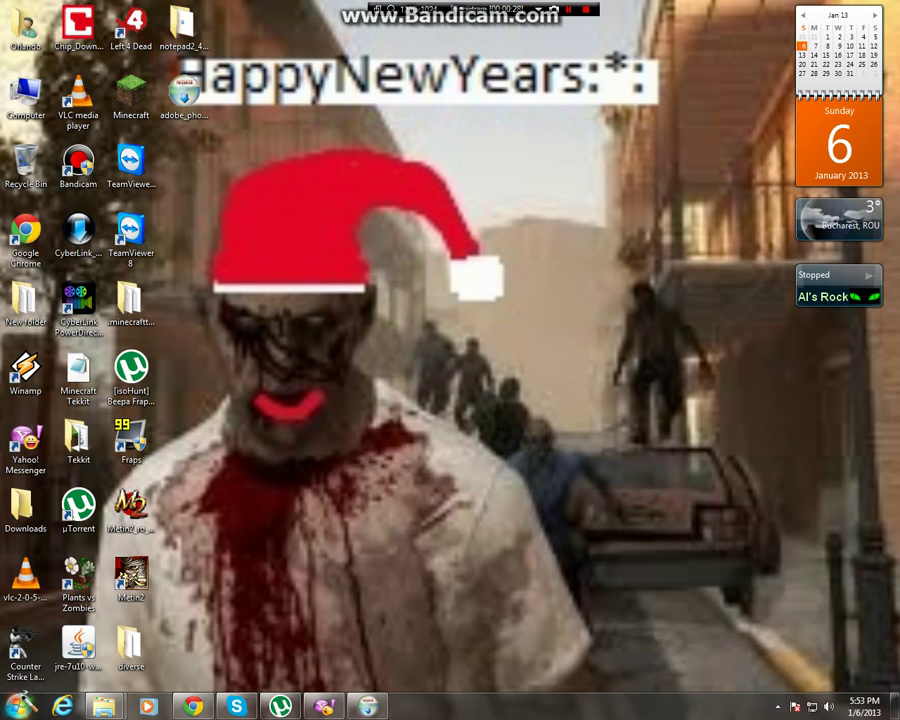
Open the Control Panel.
{"action": "key", "text": "super"}
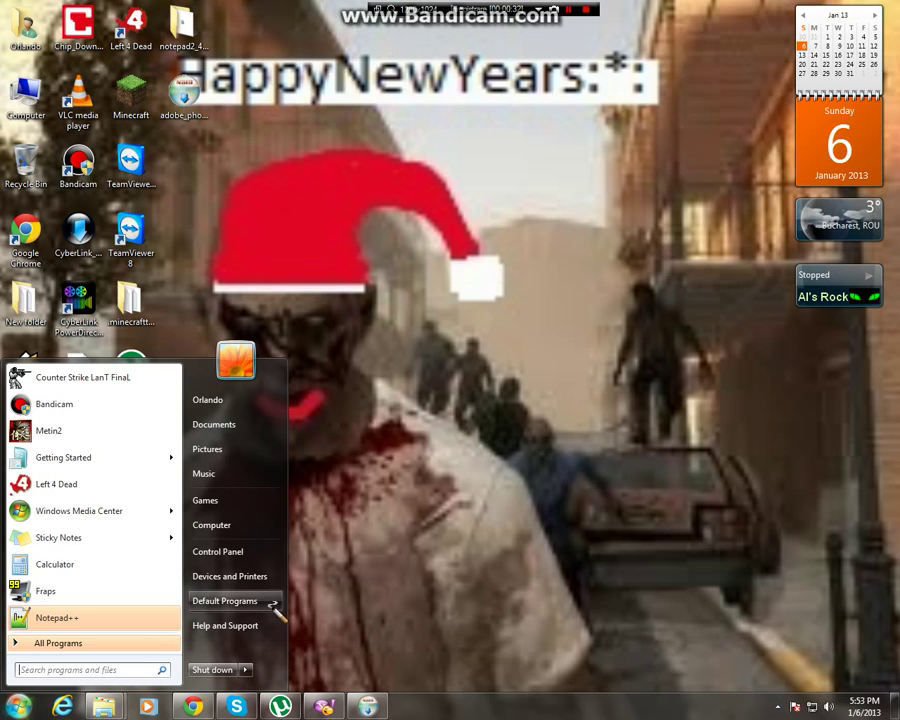
{"action": "key", "text": "super"}
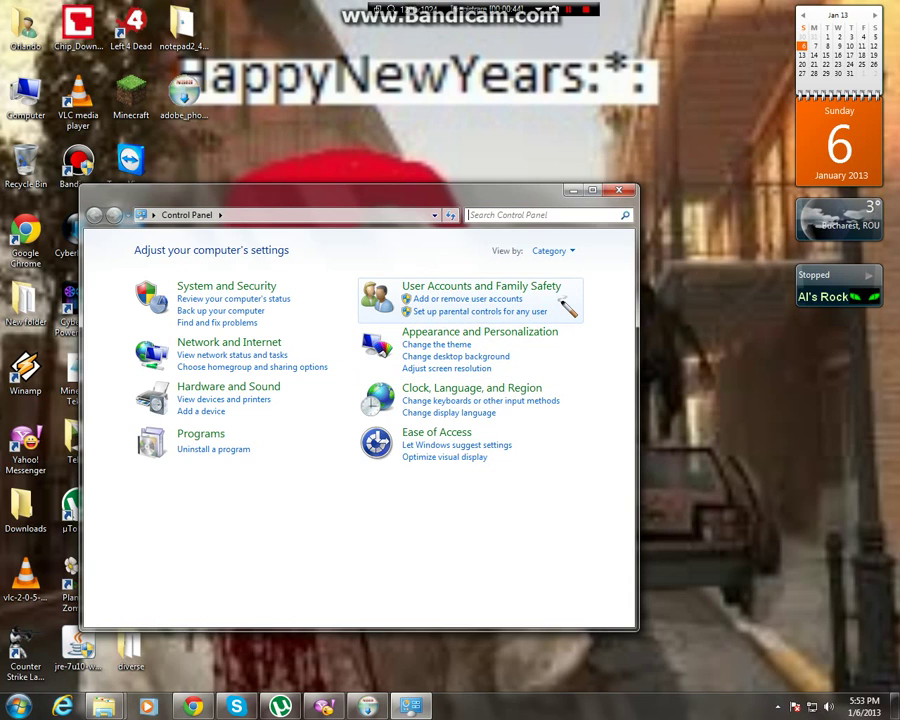
Look through the User Accounts, Programs, Network and Internet, and System and Security categories for the folder display settings.
{"action": "left_click", "coordinate": [565, 306]}
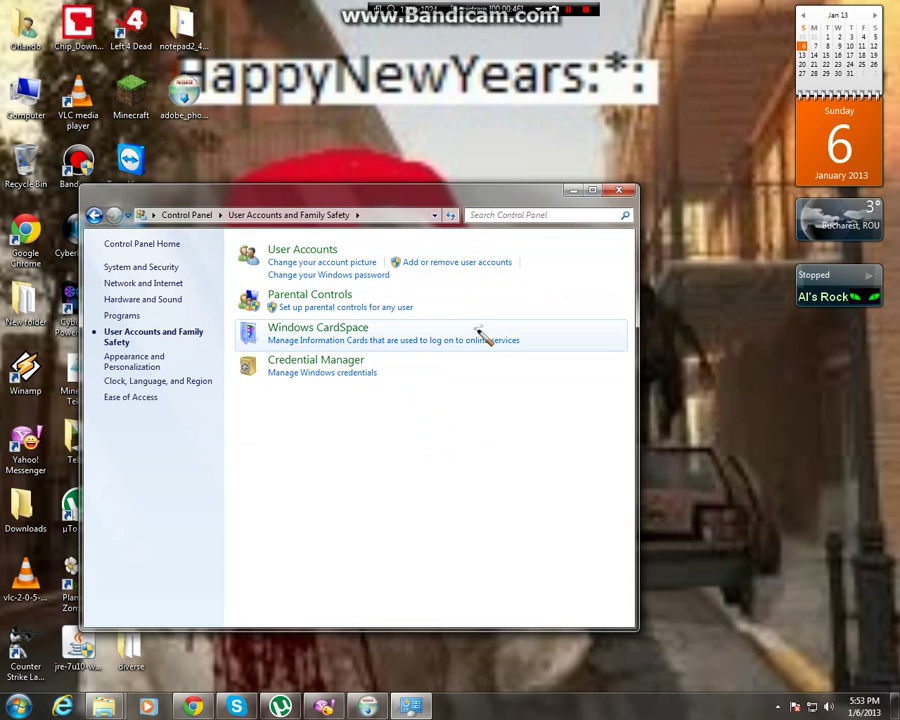
{"action": "key", "text": "BackSpace"}
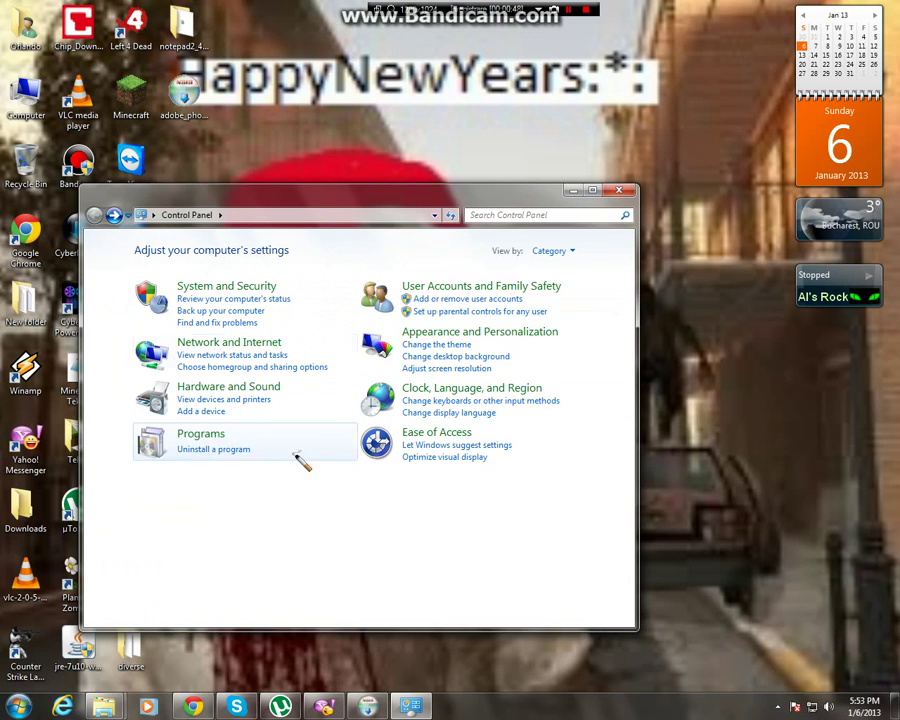
{"action": "left_click", "coordinate": [328, 448]}
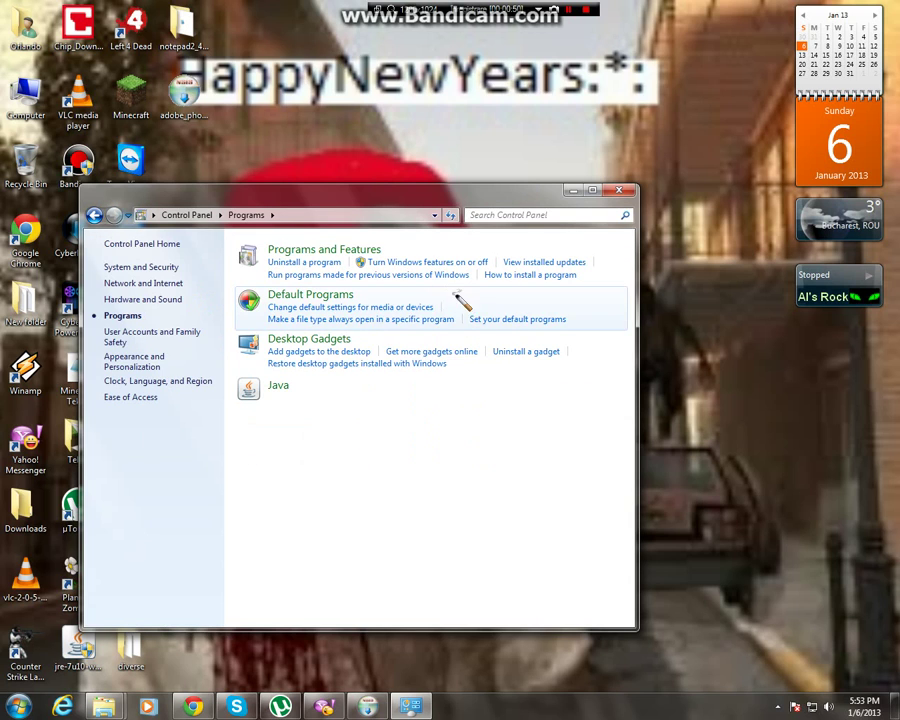
{"action": "key", "text": "BackSpace"}
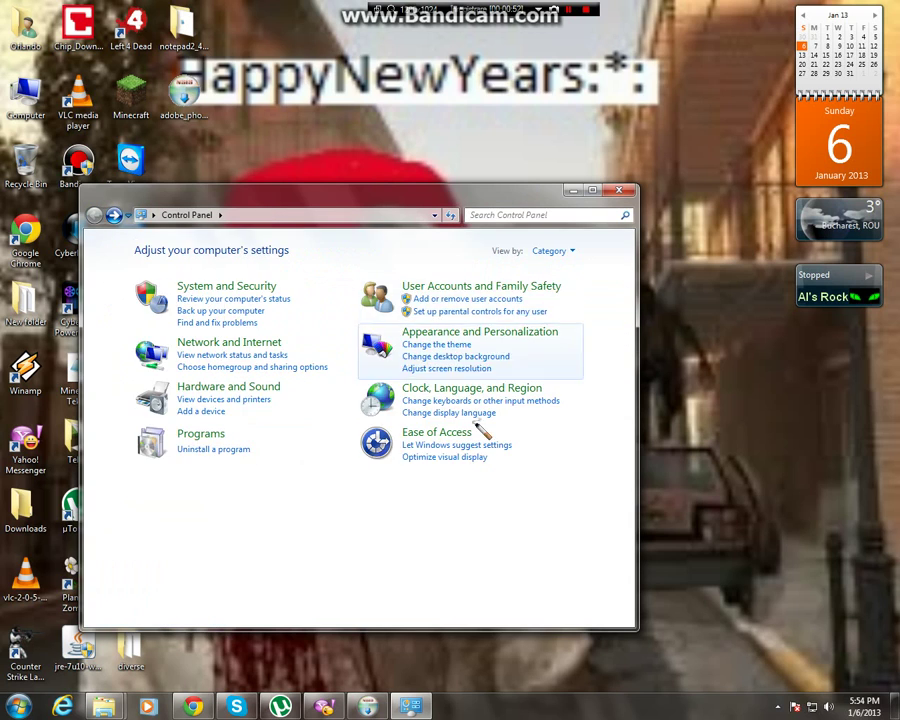
{"action": "left_click", "coordinate": [350, 358]}
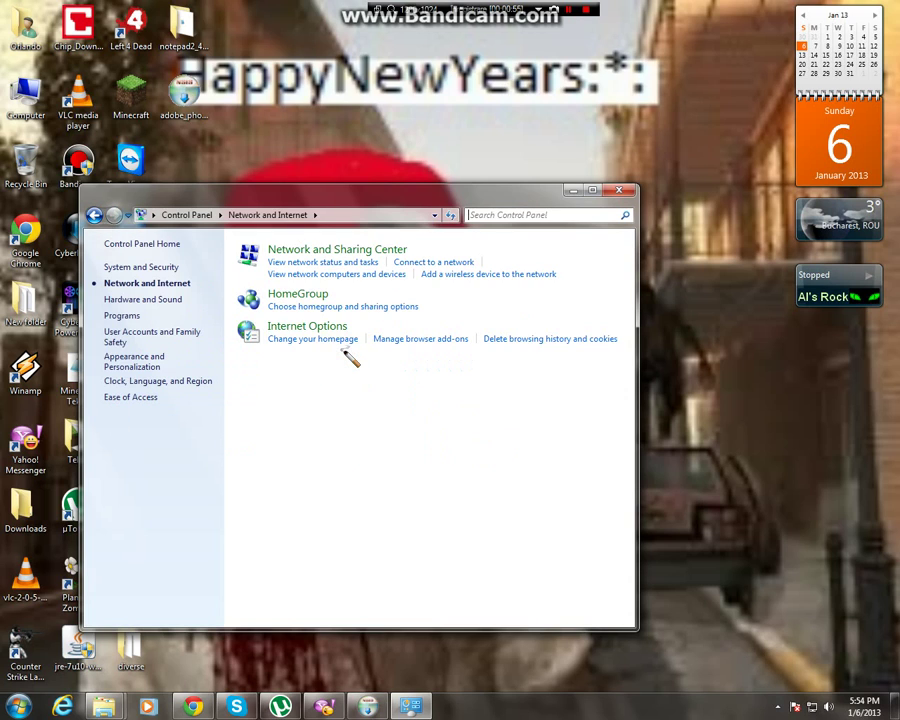
{"action": "key", "text": "BackSpace"}
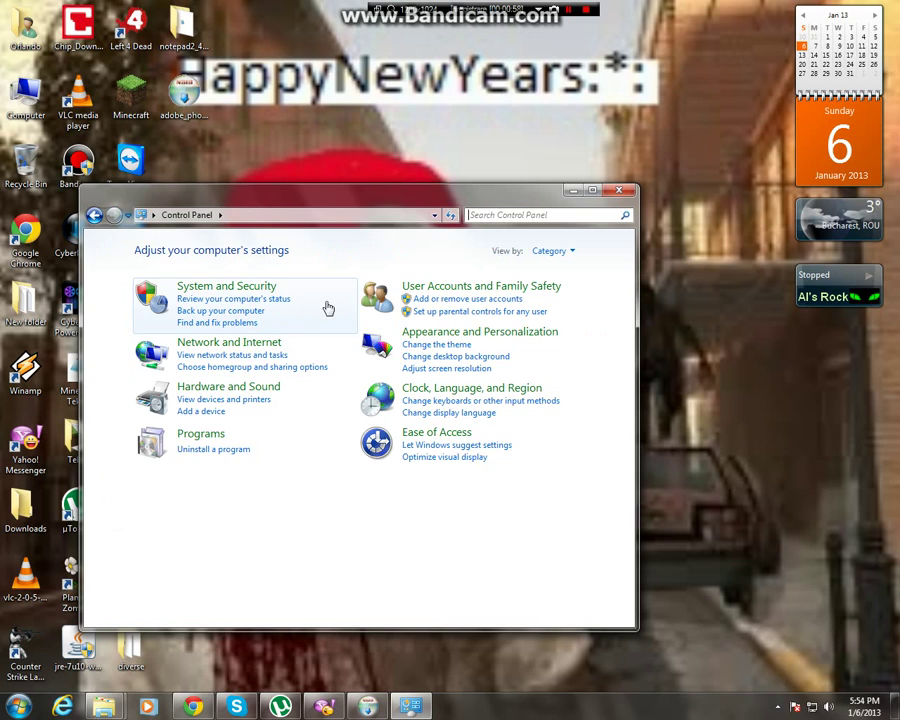
{"action": "left_click", "coordinate": [327, 306]}
{"action": "left_click", "coordinate": [310, 306]}
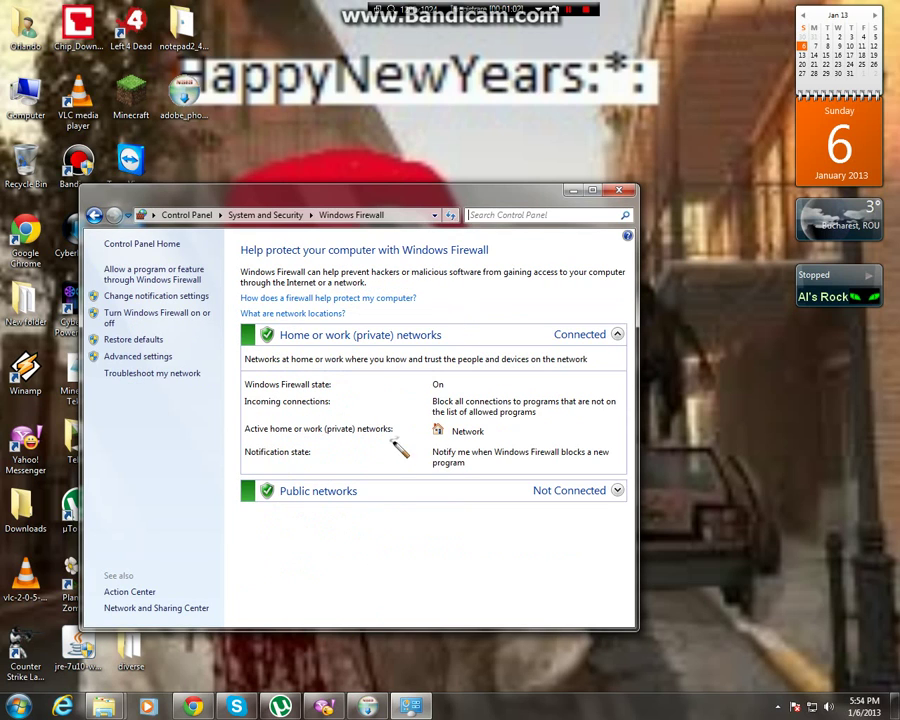
{"action": "key", "text": "BackSpace"}
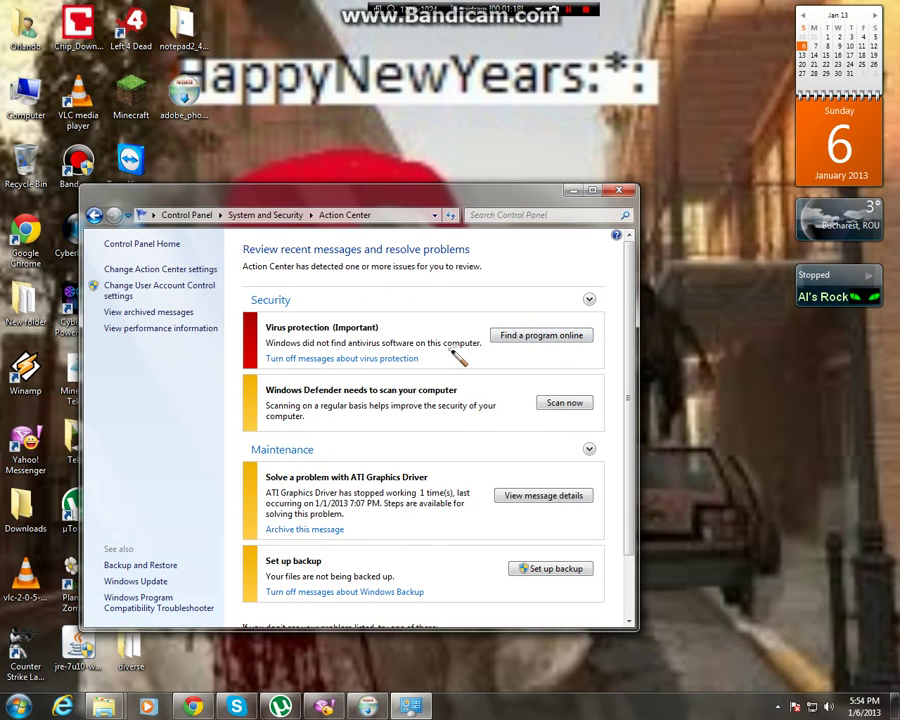
{"action": "key", "text": "alt+Left"}
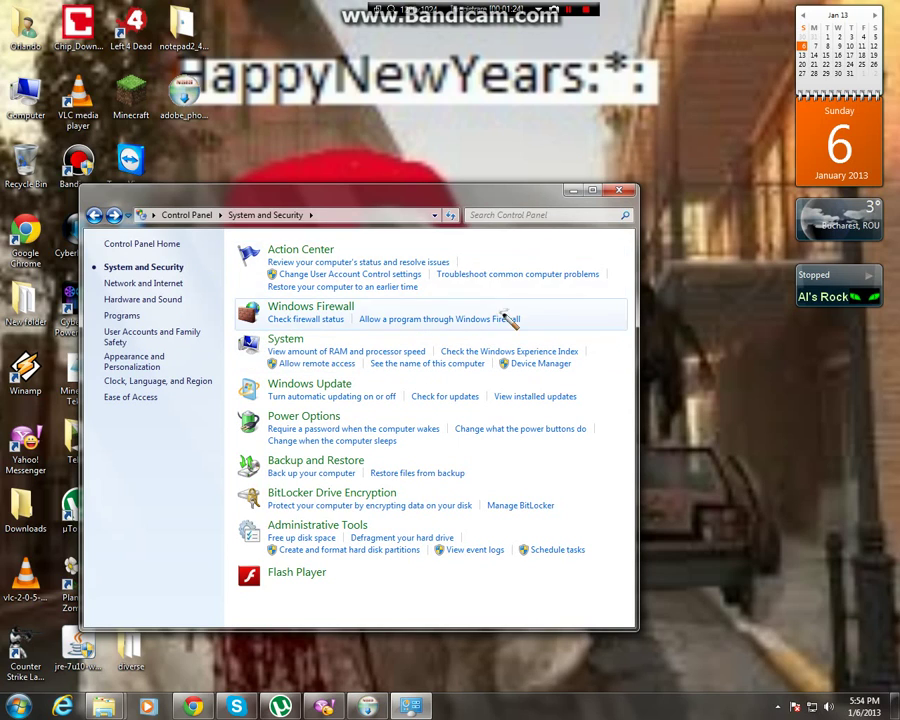
{"action": "key", "text": "alt+Left"}
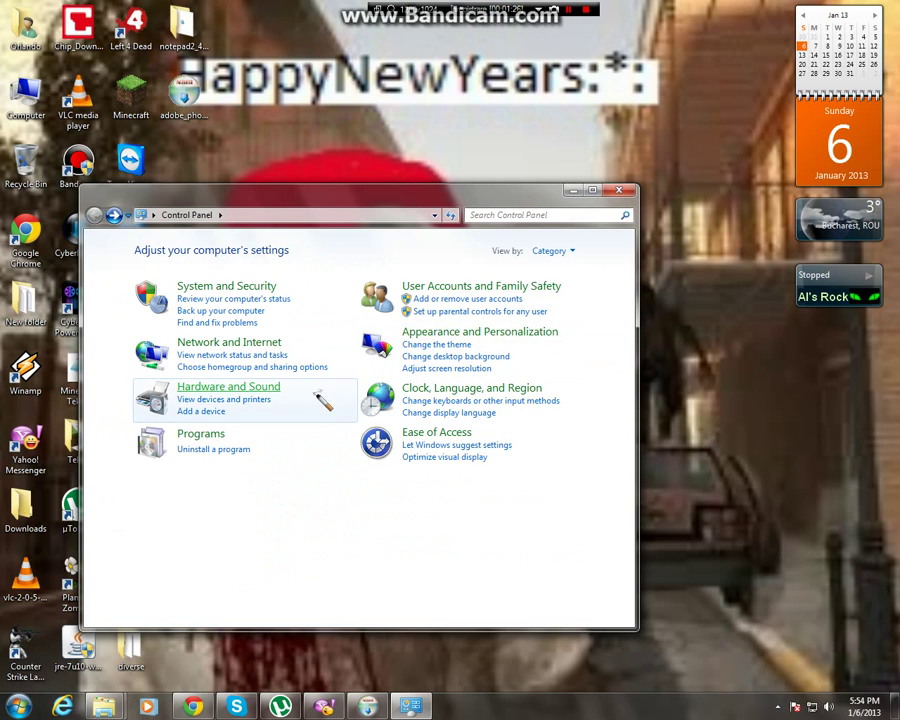
Check Hardware and Sound, and recheck Network and Internet and System and Security, for the folder display settings.
{"action": "left_click", "coordinate": [334, 400]}
{"action": "key", "text": "alt+Left"}
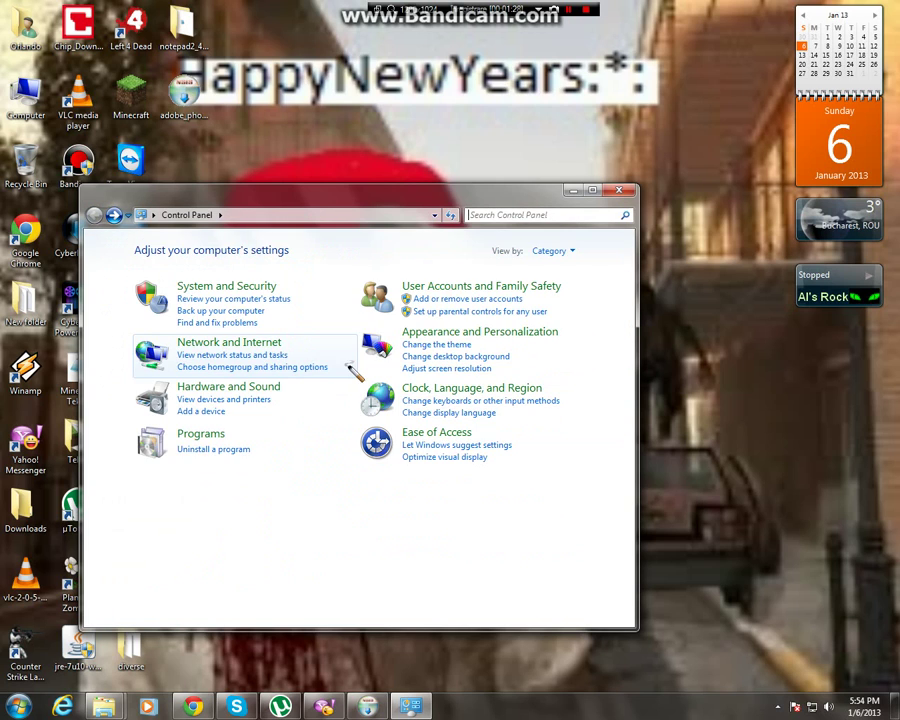
{"action": "left_click", "coordinate": [327, 362]}
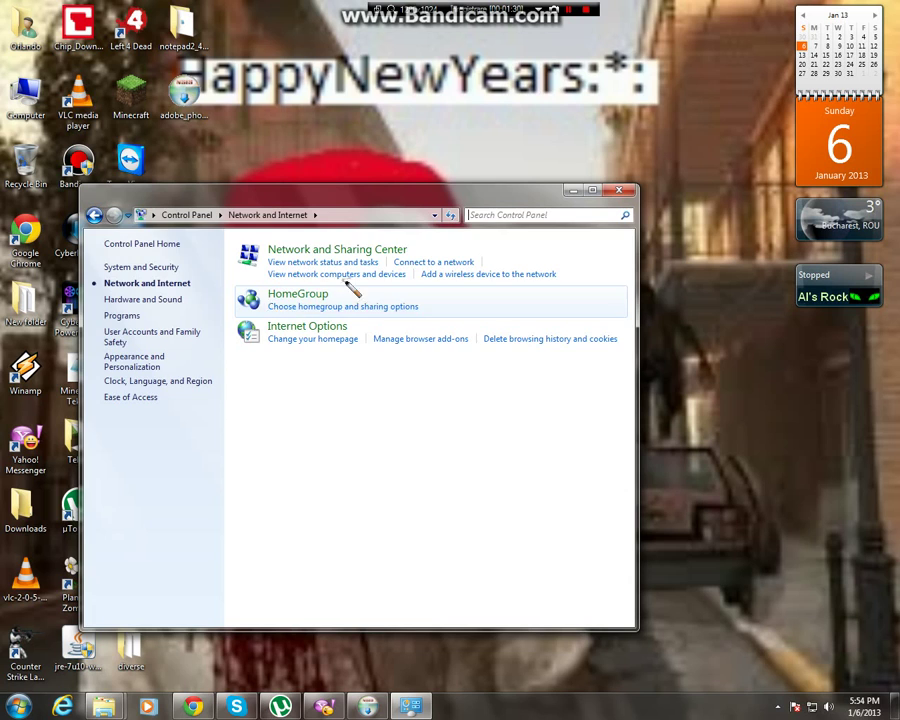
{"action": "key", "text": "alt+Left"}
{"action": "left_click", "coordinate": [320, 311]}
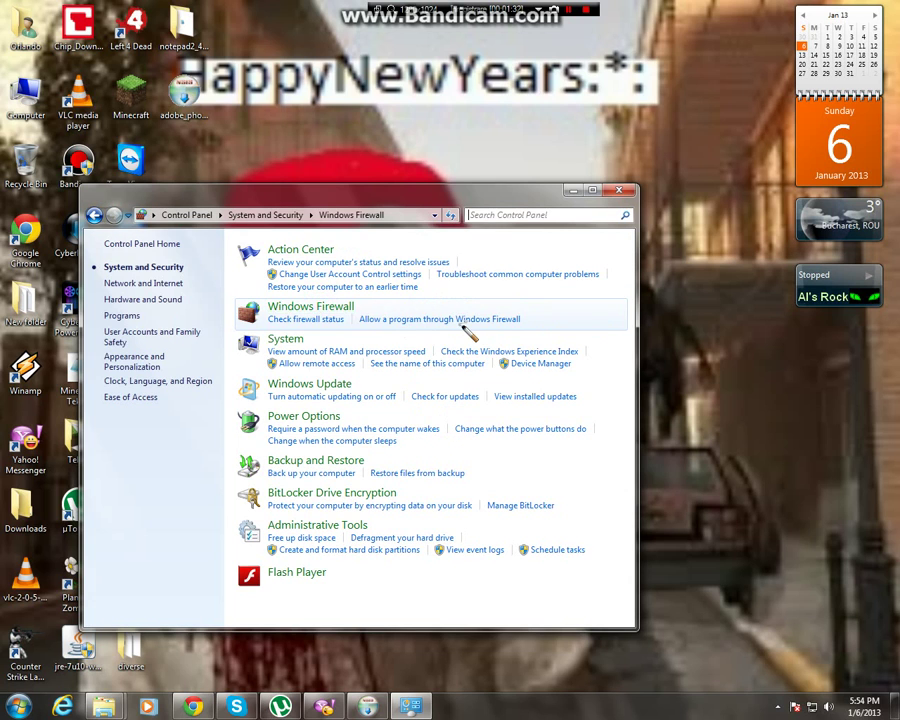
{"action": "left_click", "coordinate": [466, 331]}
{"action": "key", "text": "alt+Left"}
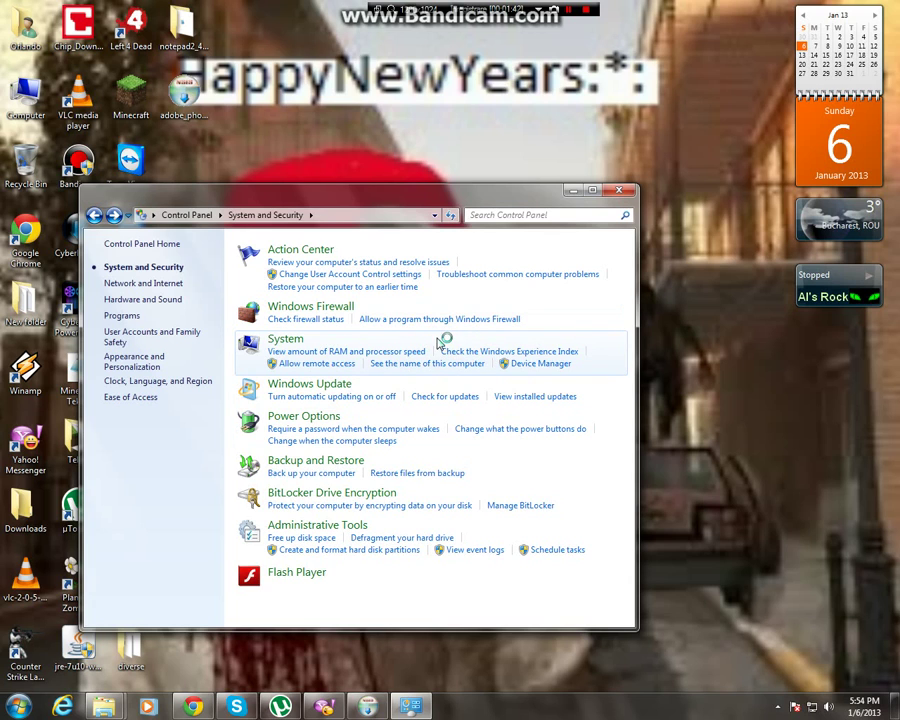
{"action": "key", "text": "alt+Left"}
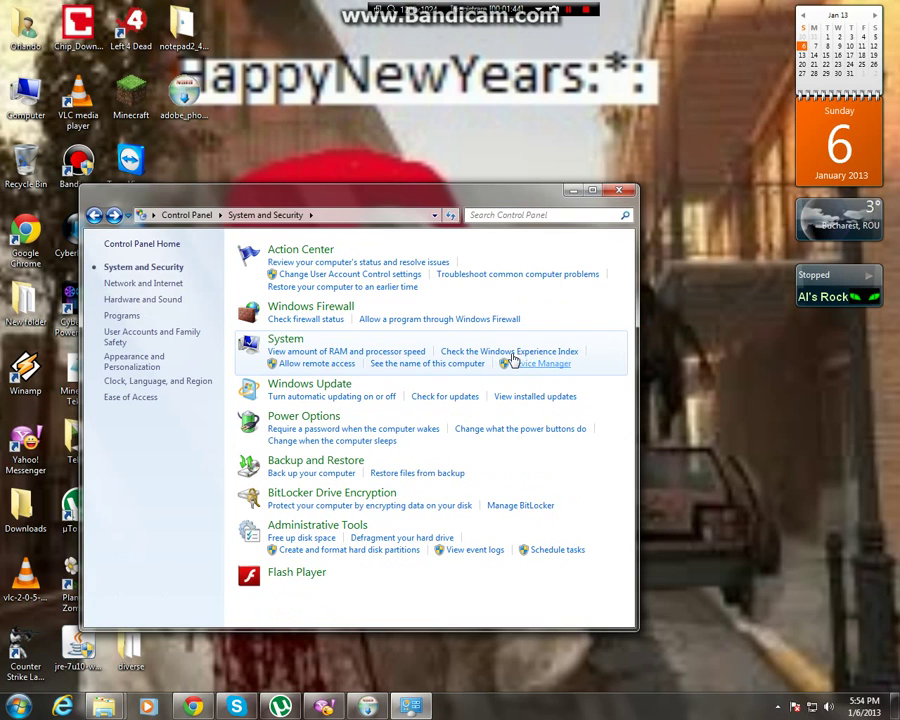
{"action": "key", "text": "alt+Left"}
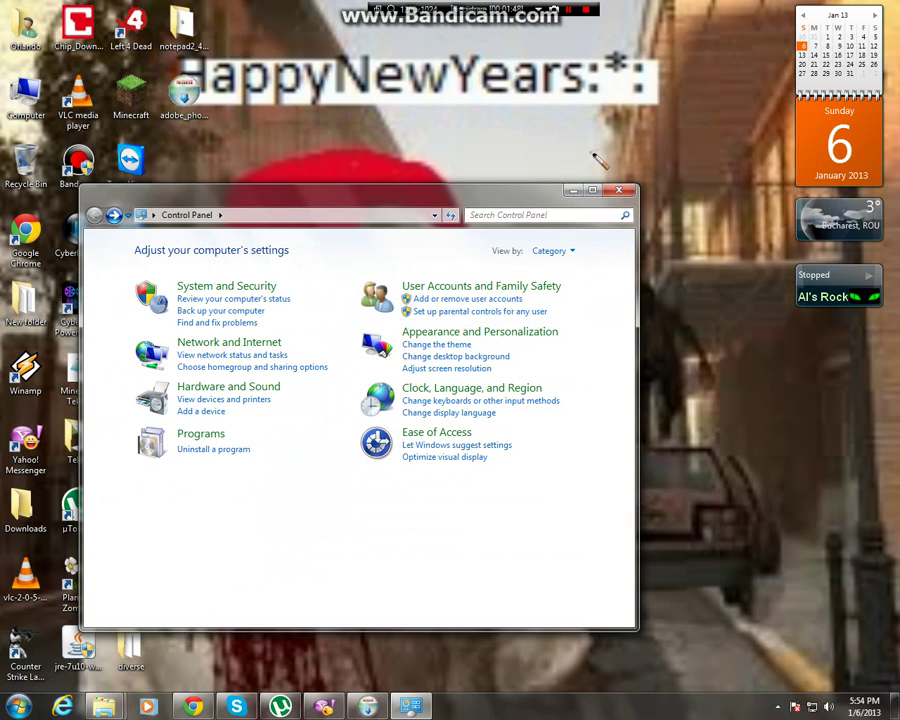
Open Folder Options under Appearance and Personalization, enable Show all folders for the navigation pane, and apply it.
{"action": "left_click", "coordinate": [531, 343]}
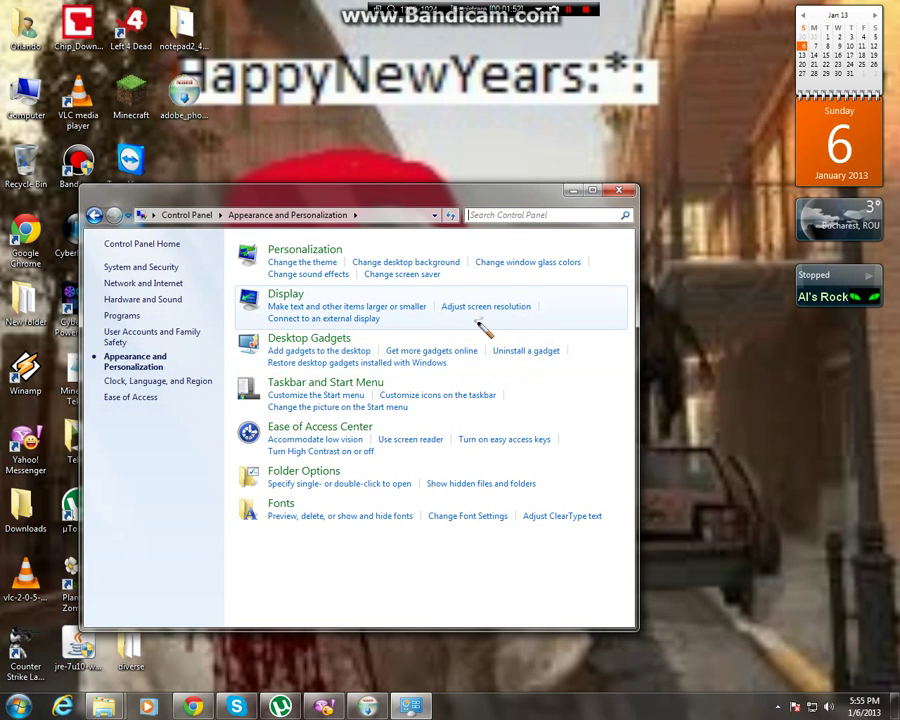
{"action": "left_click", "coordinate": [410, 480]}
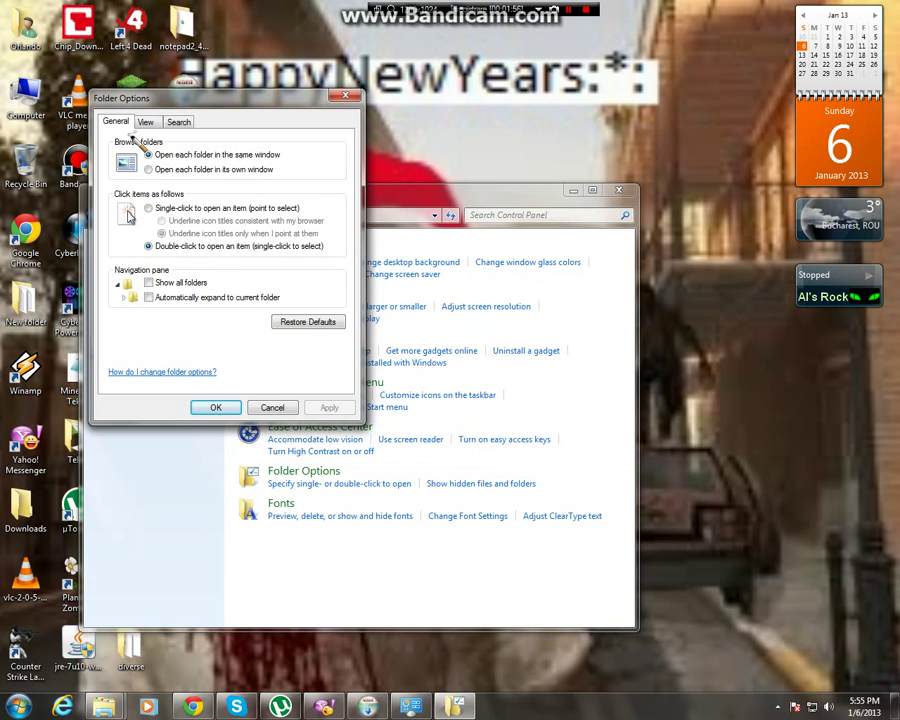
{"action": "left_click", "coordinate": [148, 284]}
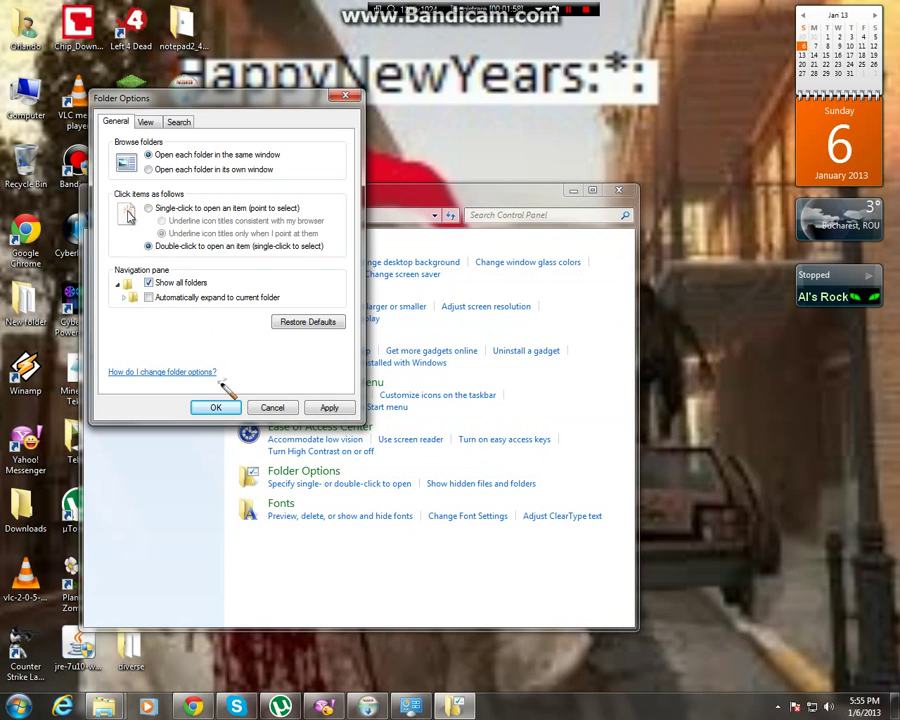
{"action": "left_click", "coordinate": [329, 407]}
{"action": "left_click_drag", "start_coordinate": [517, 195], "coordinate": [246, 460]}
{"action": "left_click", "coordinate": [217, 407]}
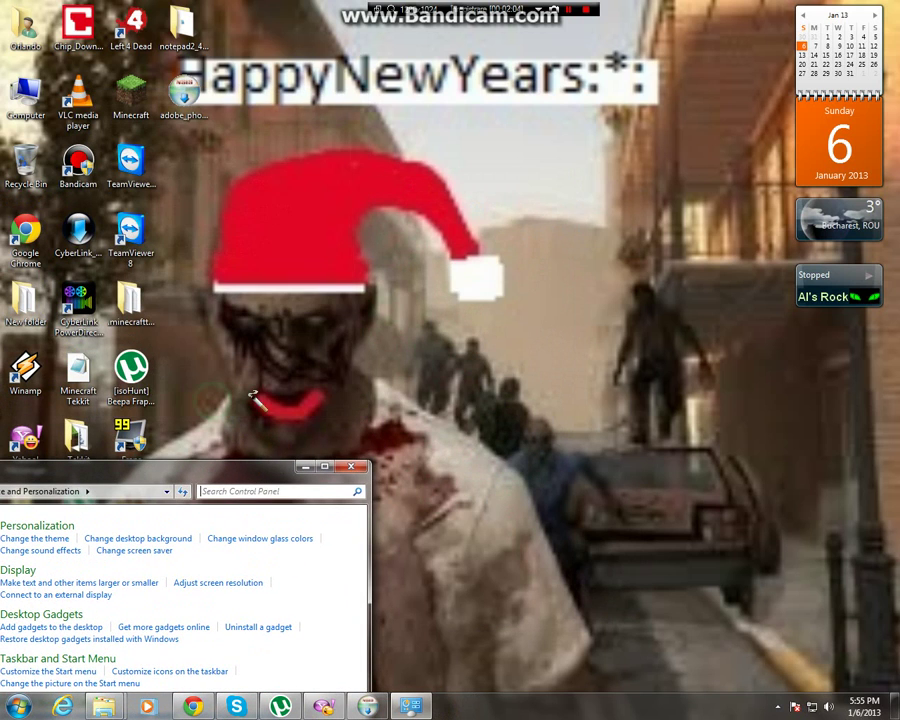
Refresh the desktop to check for the hidden Clik shortcut, and bring the Control Panel window fully back into view.
{"action": "right_click", "coordinate": [418, 267]}
{"action": "left_click", "coordinate": [502, 316]}
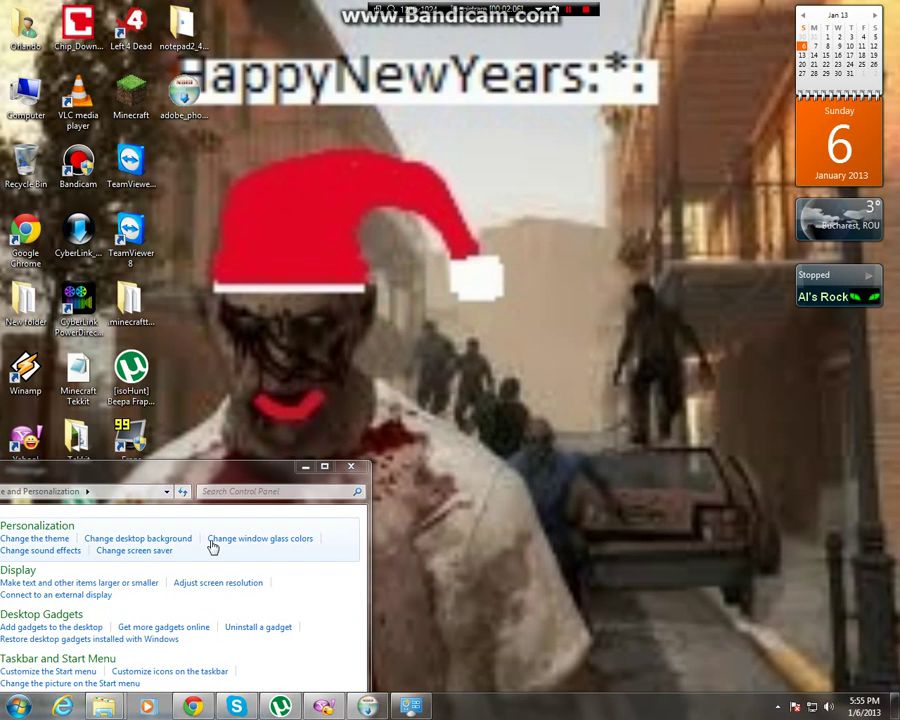
{"action": "left_click_drag", "start_coordinate": [237, 476], "coordinate": [538, 234]}
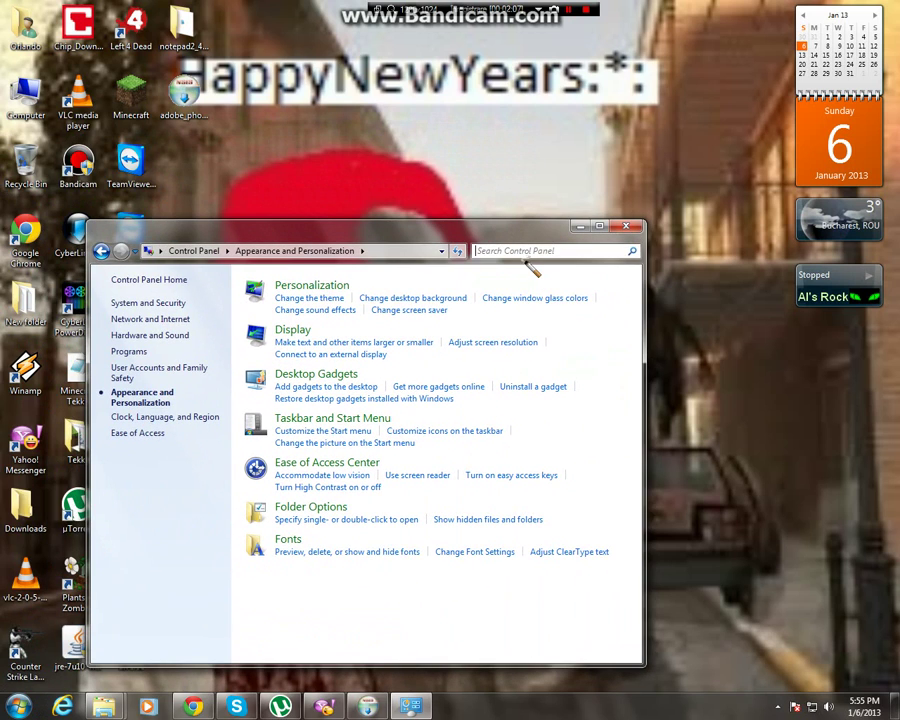
Set Folder Options to show hidden files, folders, and drives in the advanced view settings, and confirm.
{"action": "left_click", "coordinate": [424, 506]}
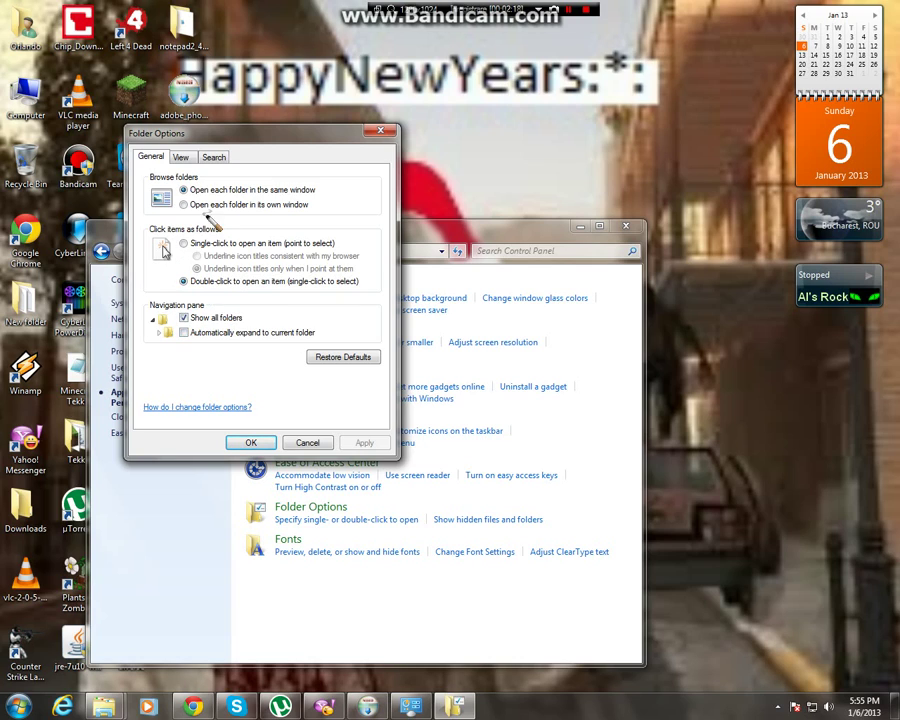
{"action": "left_click", "coordinate": [180, 157]}
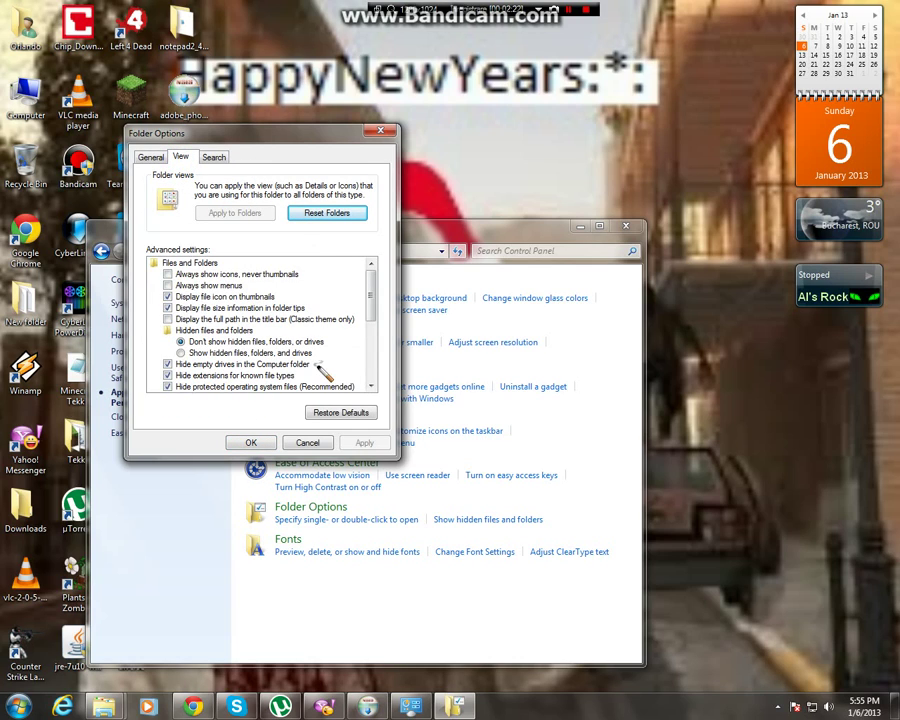
{"action": "left_click", "coordinate": [264, 343]}
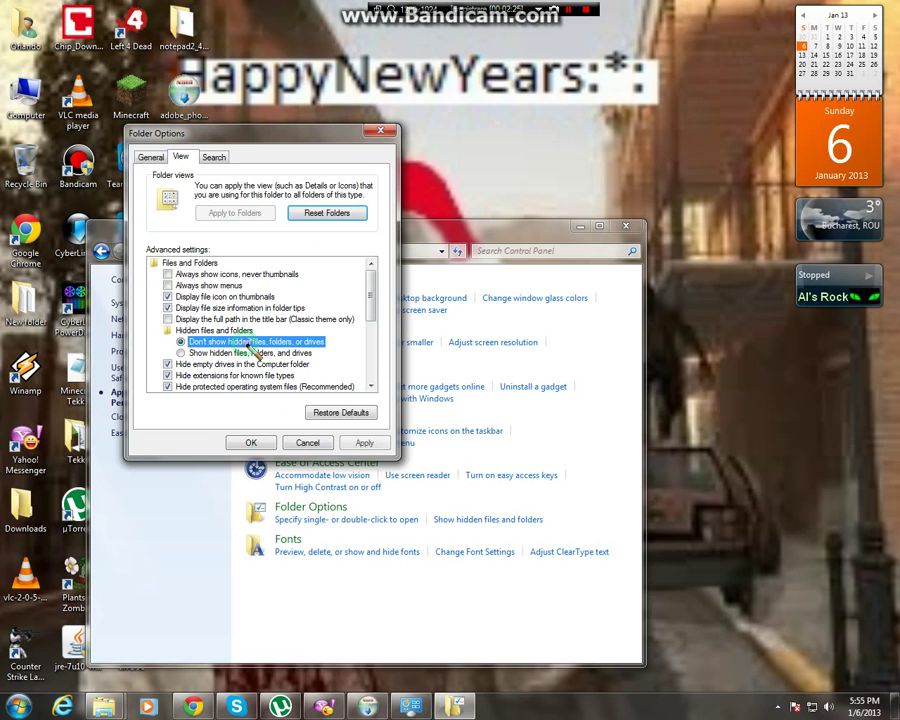
{"action": "left_click", "coordinate": [181, 353]}
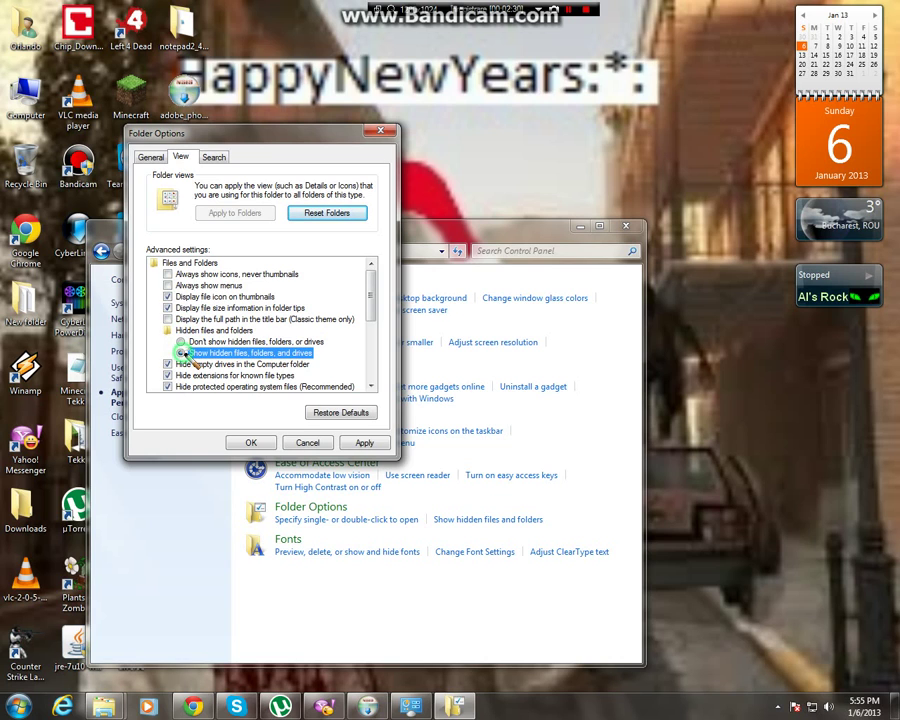
{"action": "left_click", "coordinate": [255, 442]}
Move the Control Panel window aside and refresh the desktop to check for the Clik shortcut.
{"action": "left_click_drag", "start_coordinate": [527, 230], "coordinate": [265, 303]}
{"action": "right_click", "coordinate": [450, 203]}
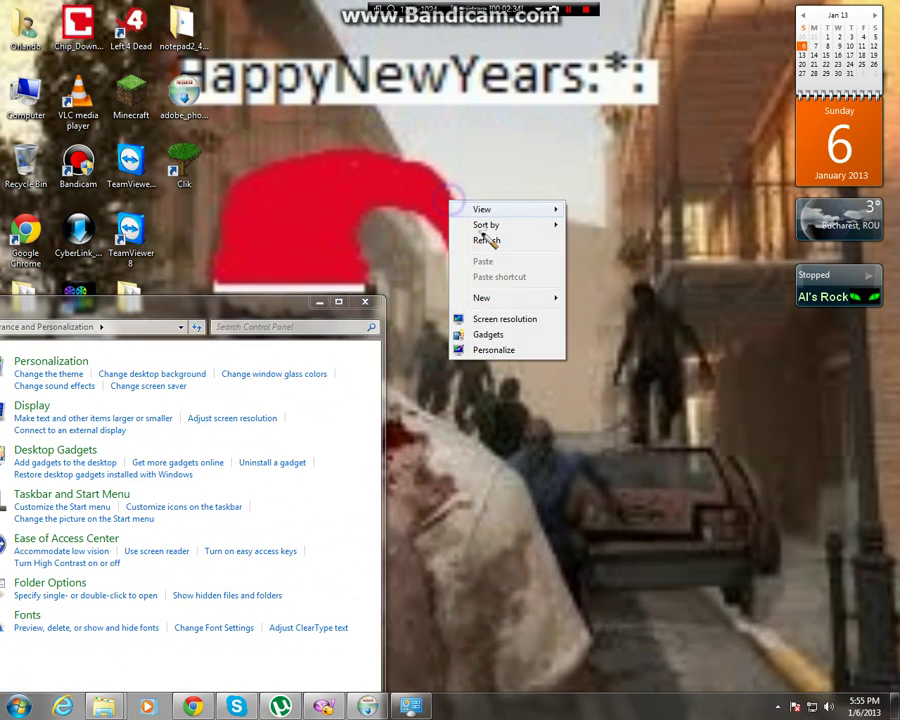
{"action": "left_click", "coordinate": [487, 239]}
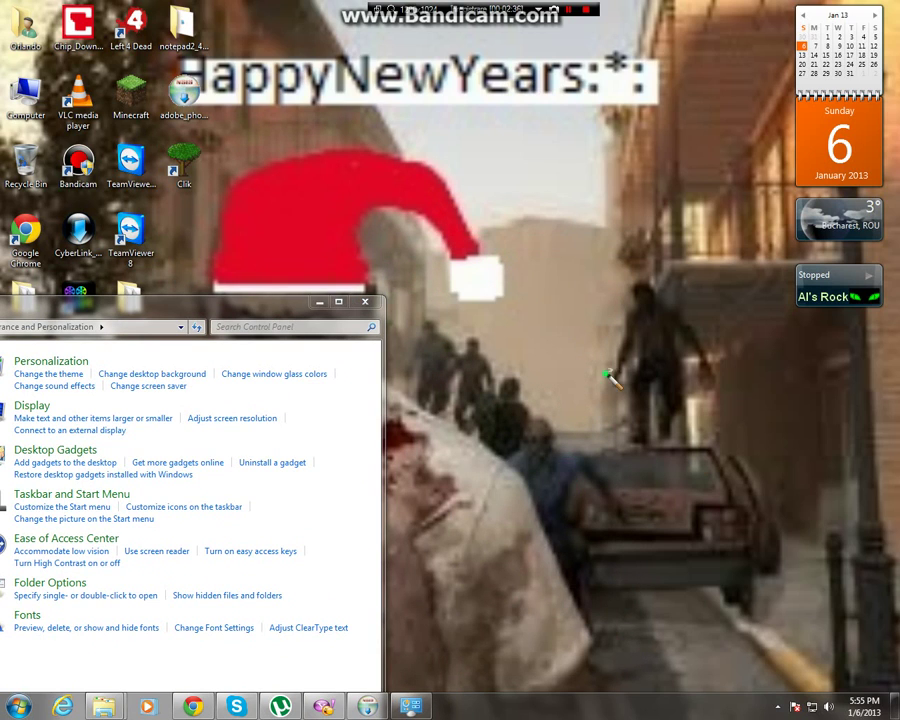
Bring the Control Panel window fully back into view and clear the Hidden attribute in the Clik shortcut's properties.
{"action": "left_click", "coordinate": [195, 173]}
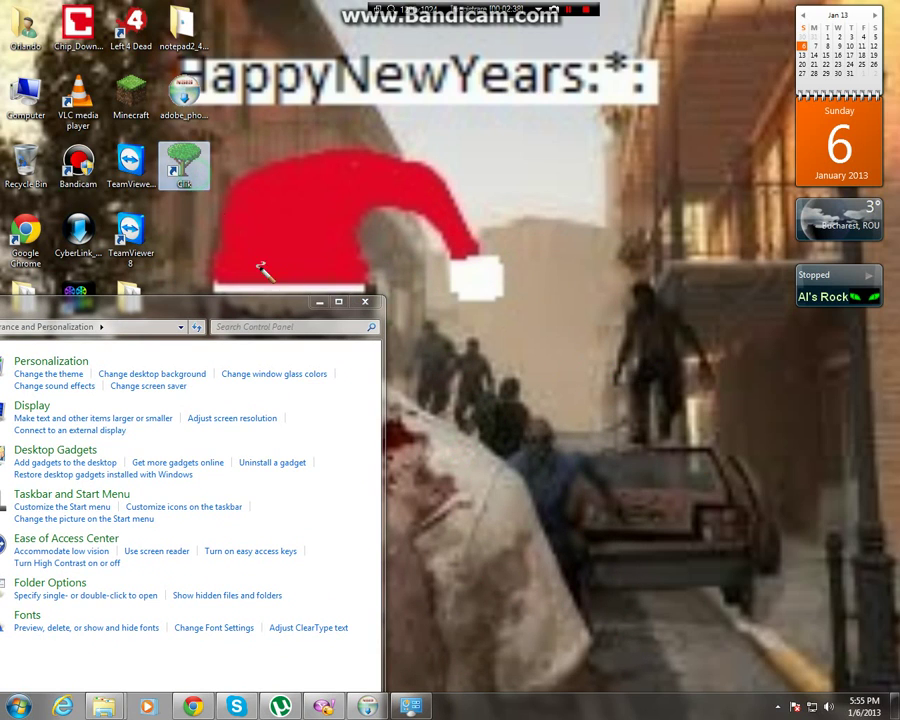
{"action": "left_click_drag", "start_coordinate": [248, 313], "coordinate": [569, 252]}
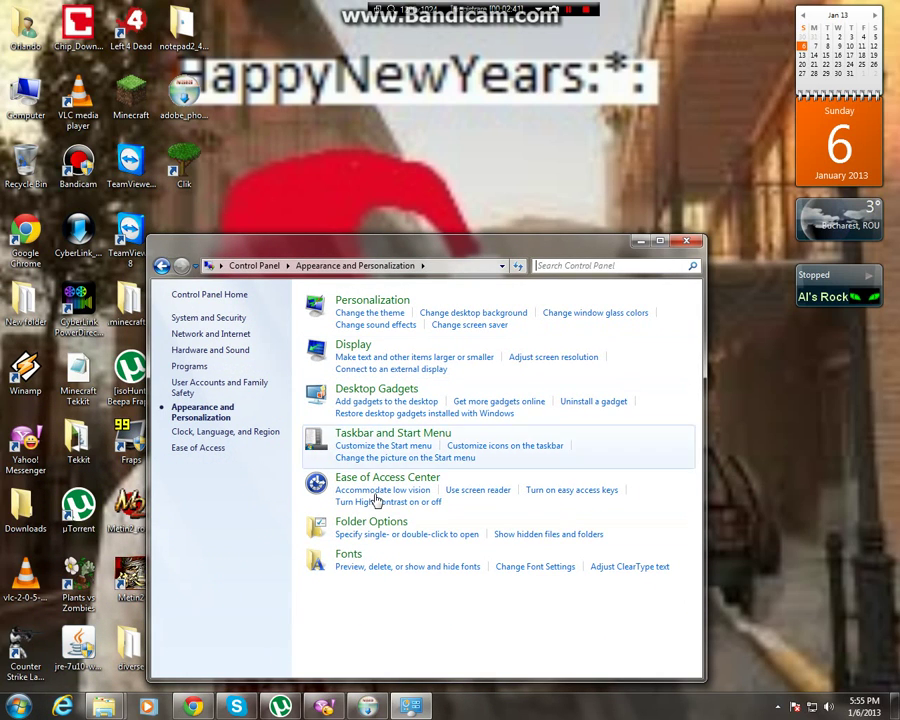
{"action": "right_click", "coordinate": [184, 160]}
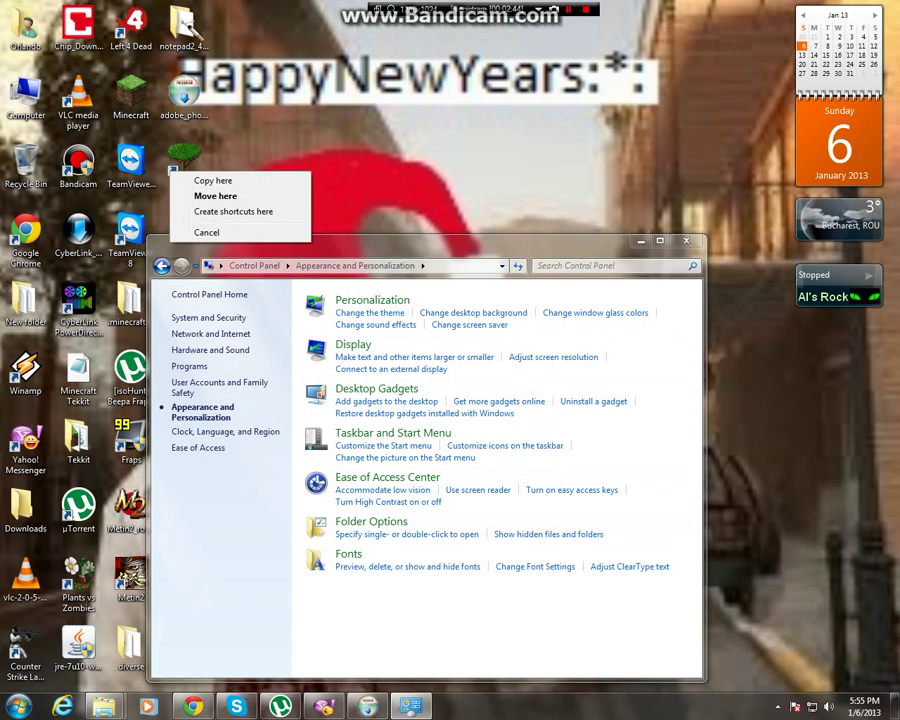
{"action": "left_click", "coordinate": [184, 160]}
{"action": "right_click", "coordinate": [182, 155]}
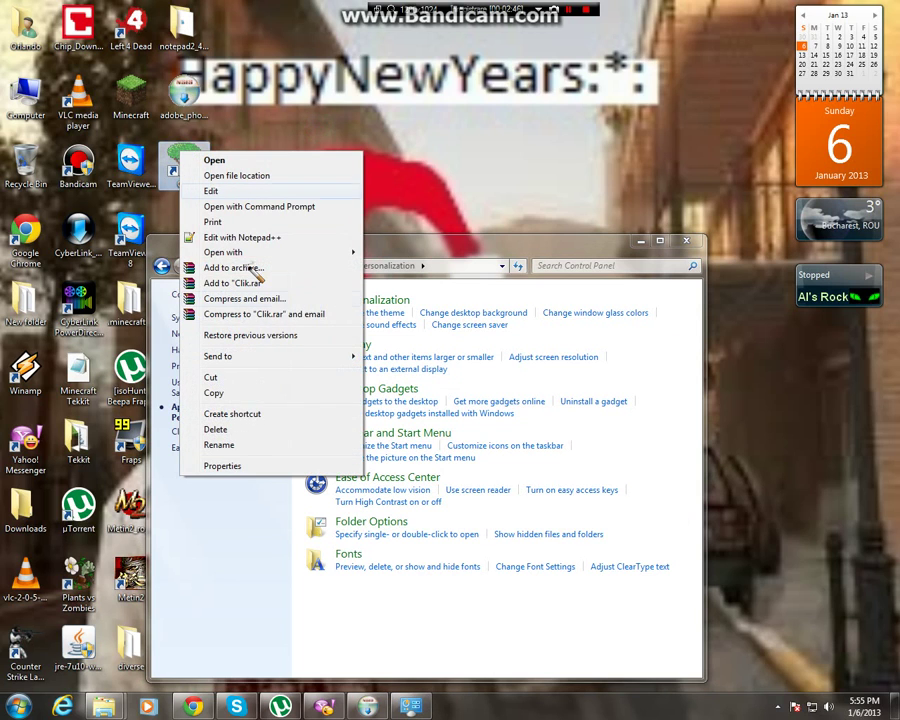
{"action": "left_click", "coordinate": [224, 466]}
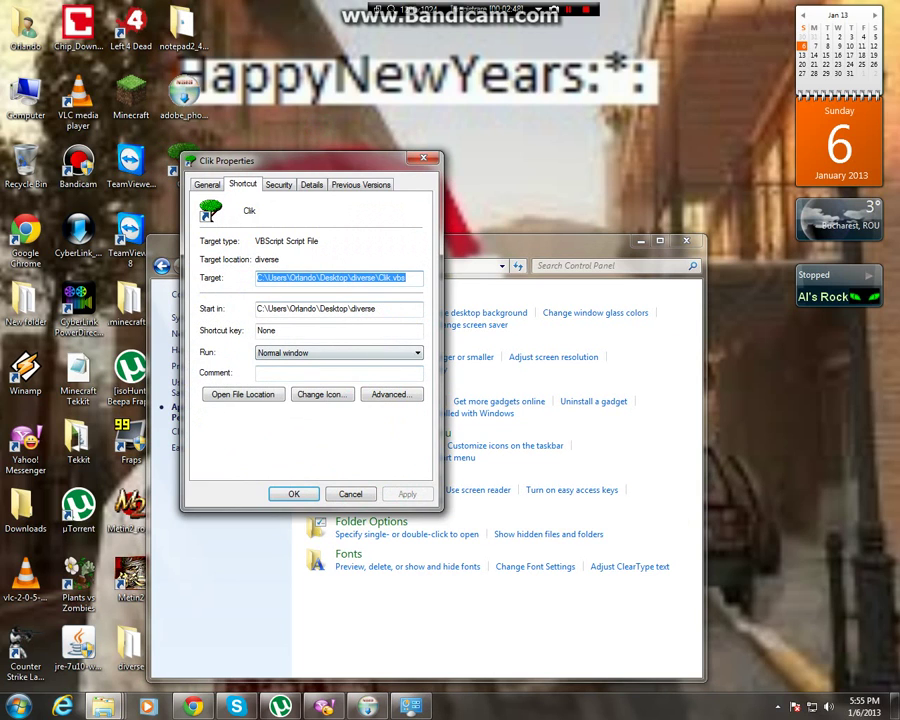
{"action": "left_click", "coordinate": [207, 185]}
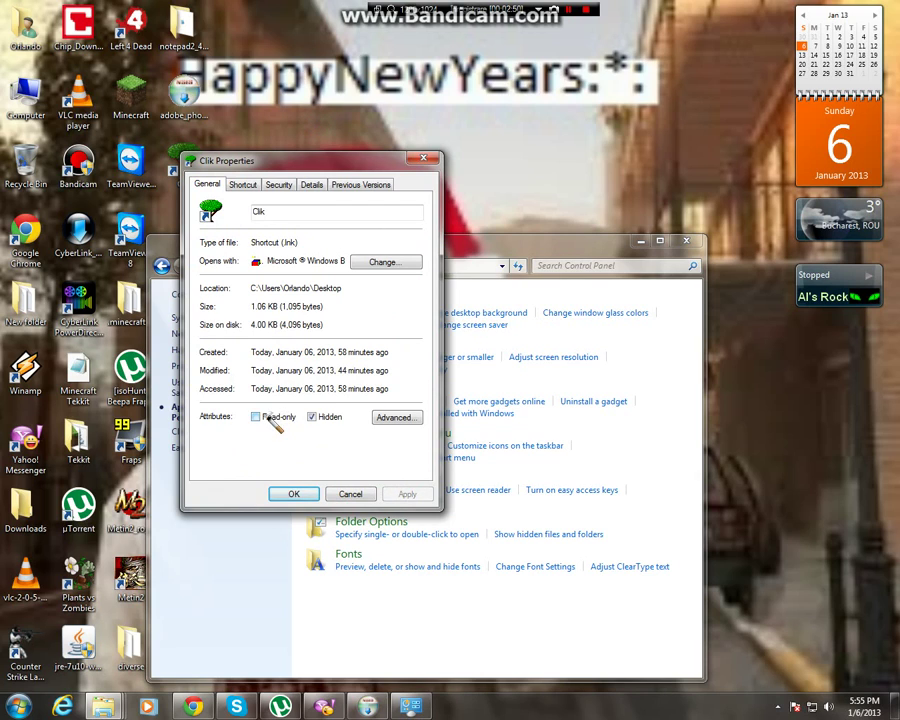
{"action": "left_click", "coordinate": [293, 494]}
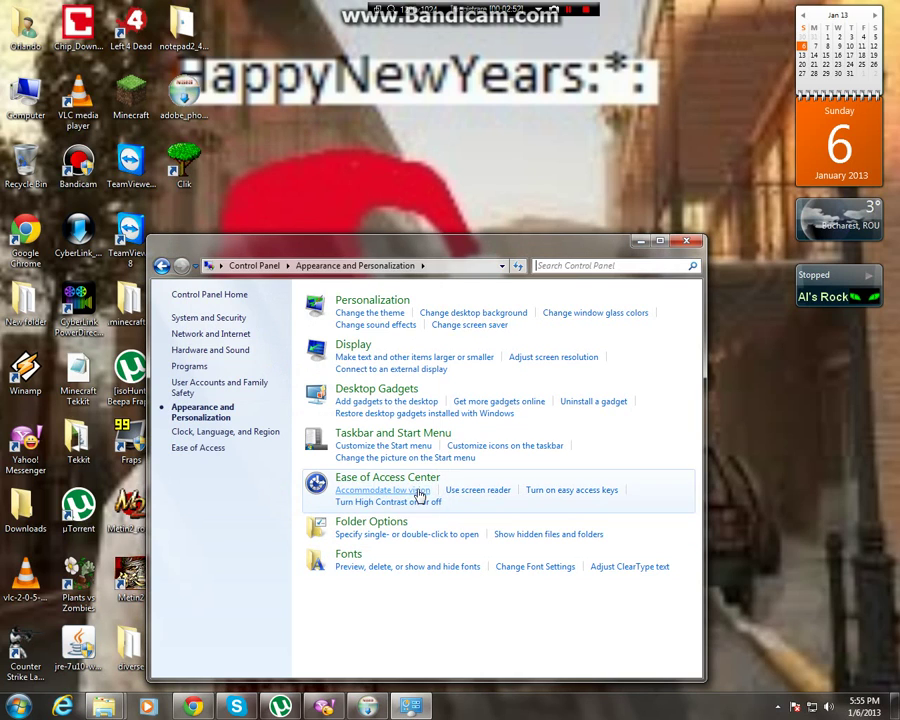
Set Folder Options to Don't show hidden files, folders, or drives, confirm, and close the Control Panel window.
{"action": "left_click", "coordinate": [549, 520]}
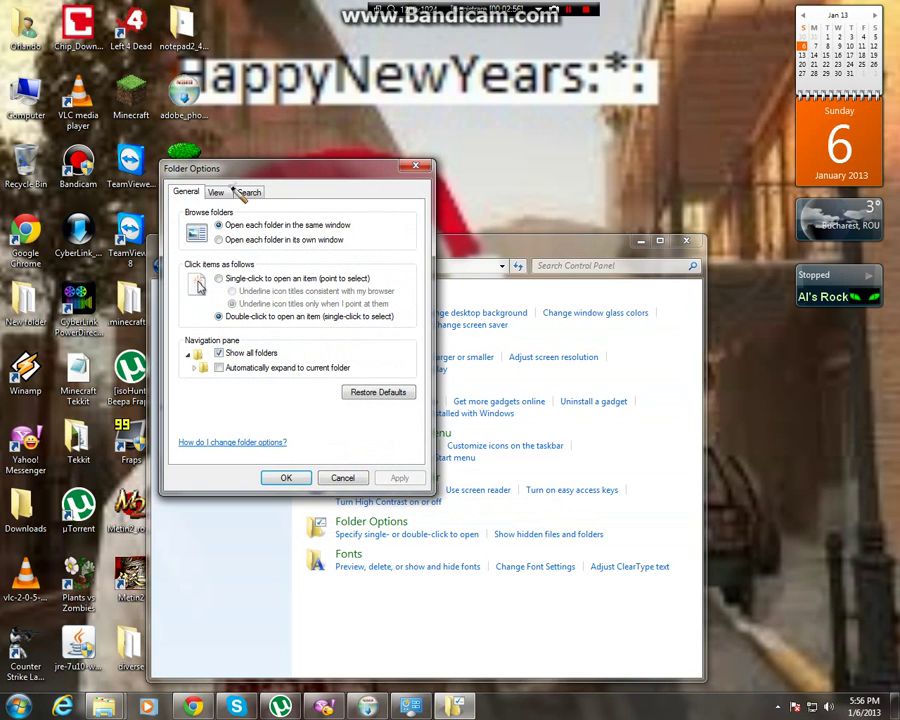
{"action": "left_click", "coordinate": [217, 192]}
{"action": "left_click", "coordinate": [228, 378]}
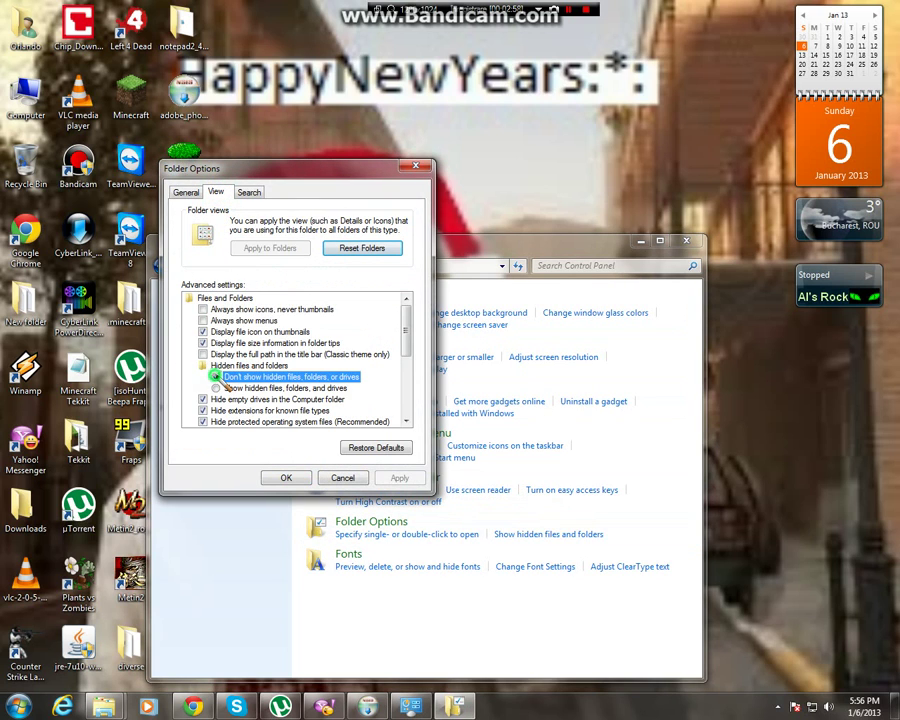
{"action": "left_click", "coordinate": [285, 478]}
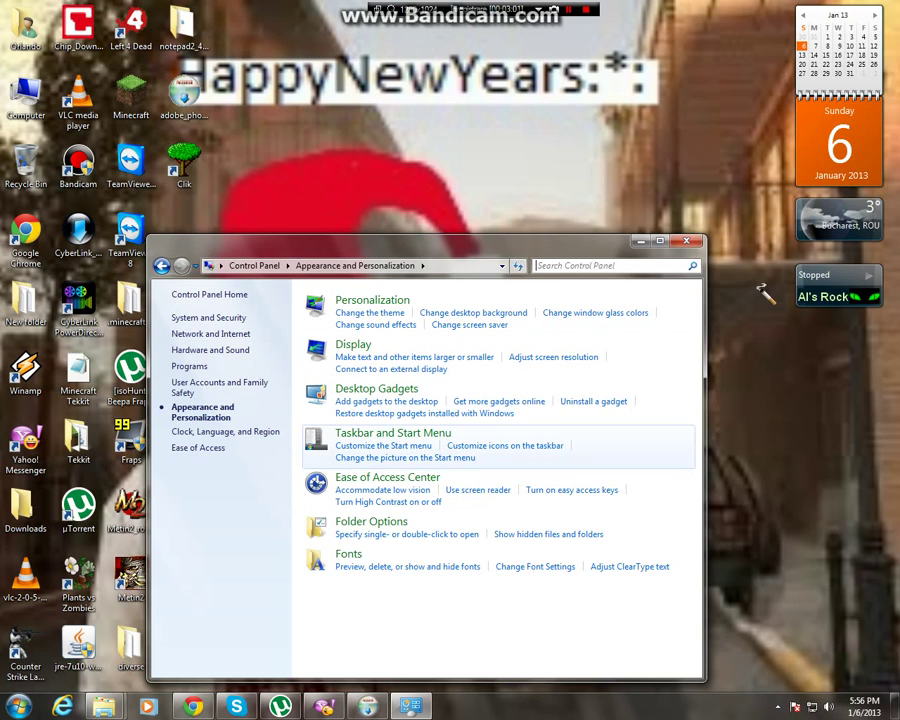
{"action": "left_click", "coordinate": [690, 242]}
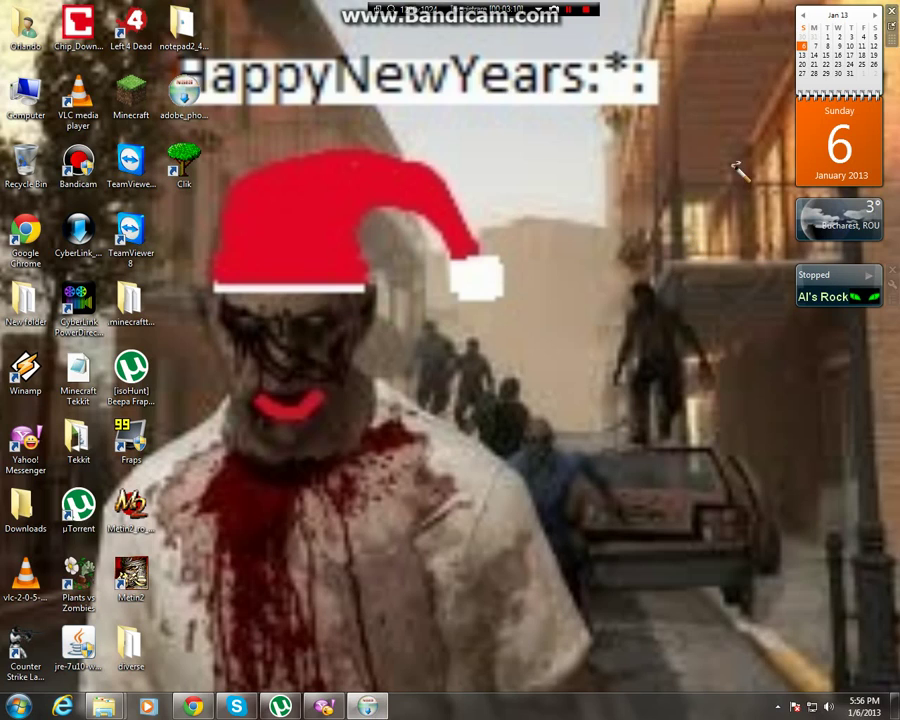
Create a new folder on an empty area of the desktop.
{"action": "mouse_move", "coordinate": [888, 64]}
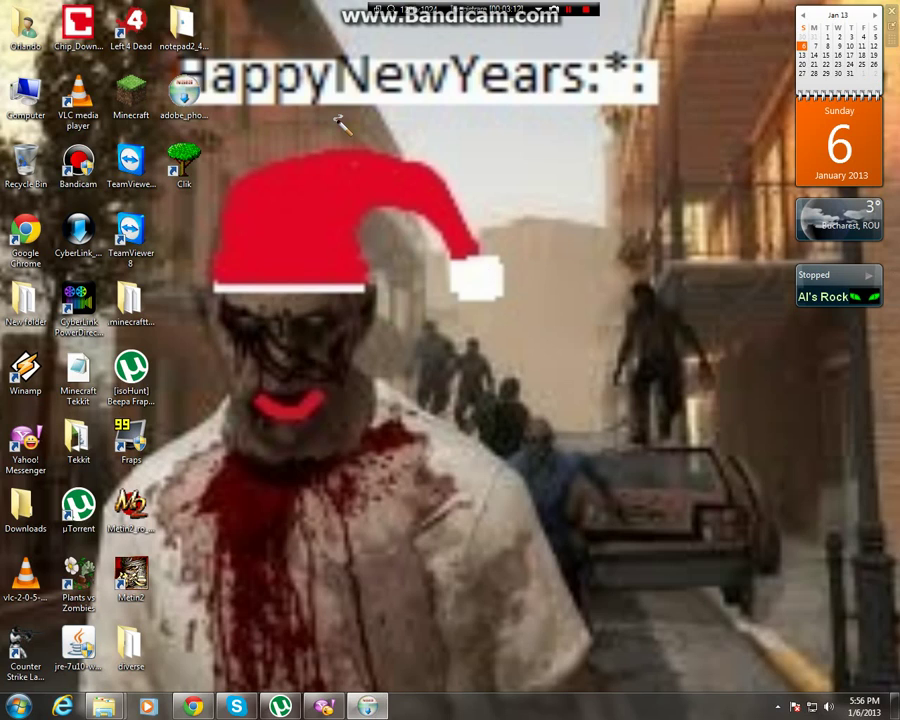
{"action": "right_click", "coordinate": [572, 275]}
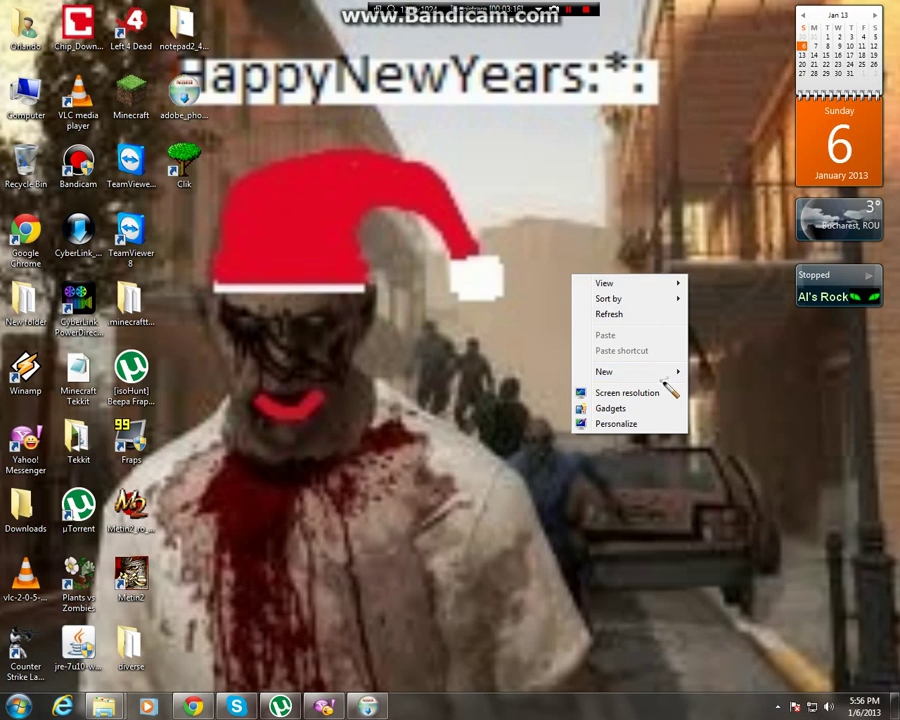
{"action": "mouse_move", "coordinate": [668, 377]}
{"action": "left_click", "coordinate": [720, 372]}
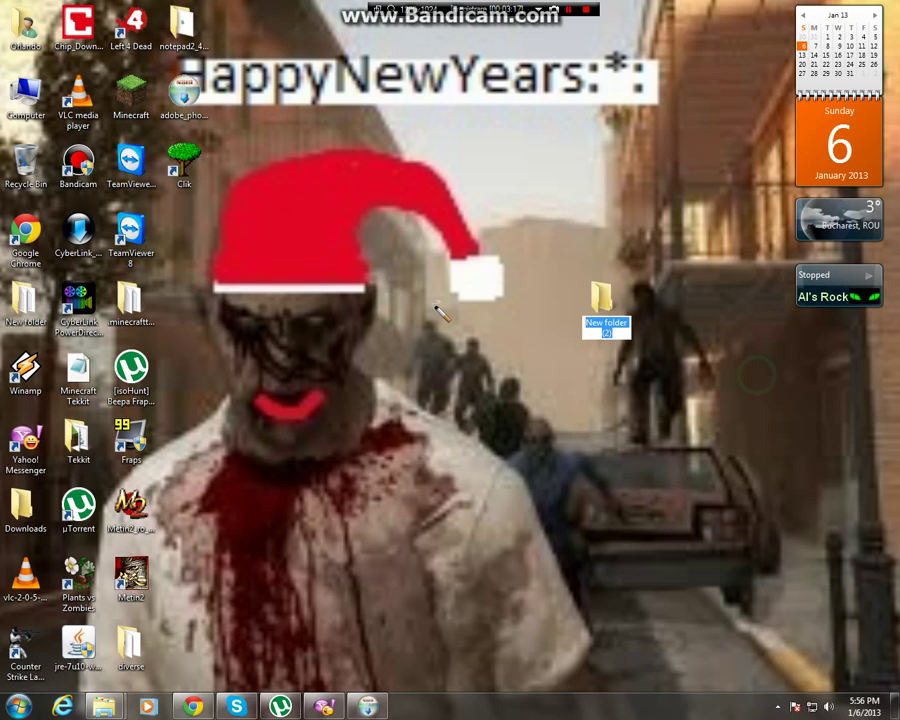
Change the new folder's icon in its properties to a blank icon from SHELL32.dll and confirm.
{"action": "right_click", "coordinate": [598, 295]}
{"action": "left_click", "coordinate": [680, 642]}
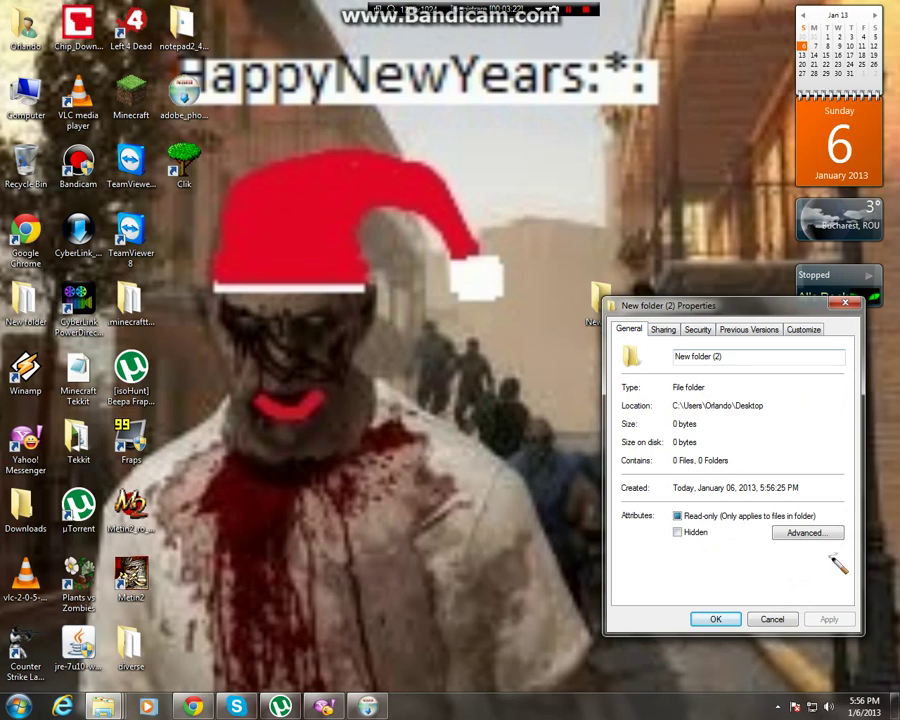
{"action": "left_click", "coordinate": [663, 329]}
{"action": "left_click", "coordinate": [748, 328]}
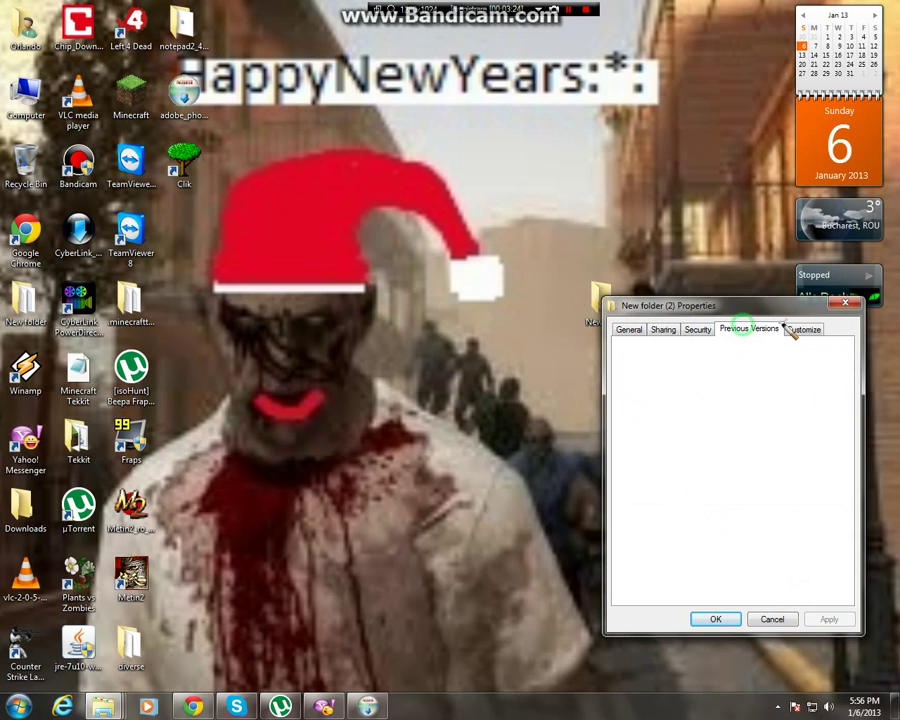
{"action": "left_click", "coordinate": [813, 328]}
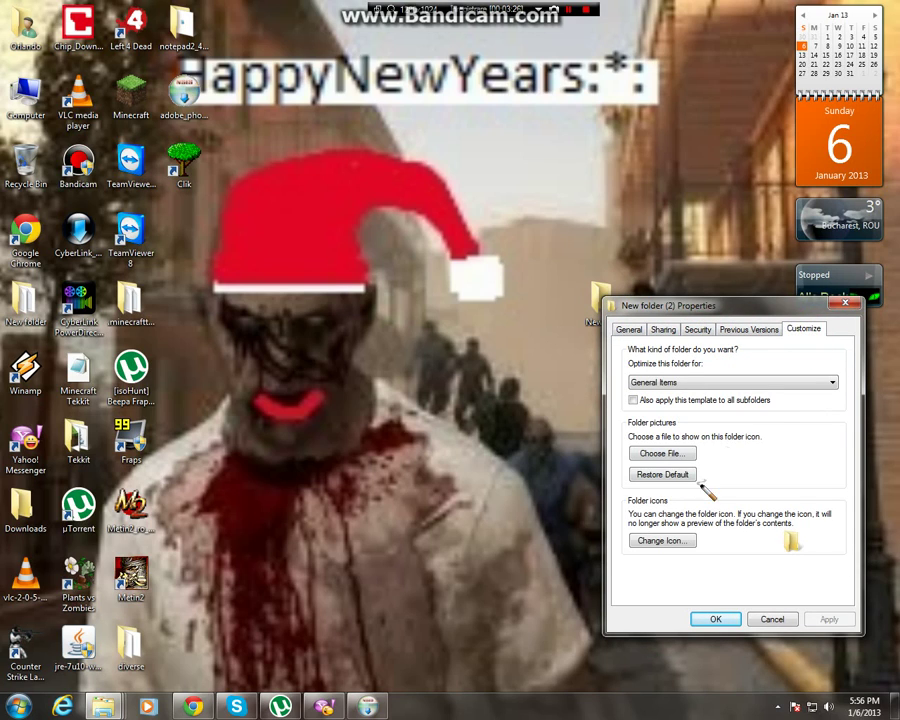
{"action": "left_click", "coordinate": [690, 540]}
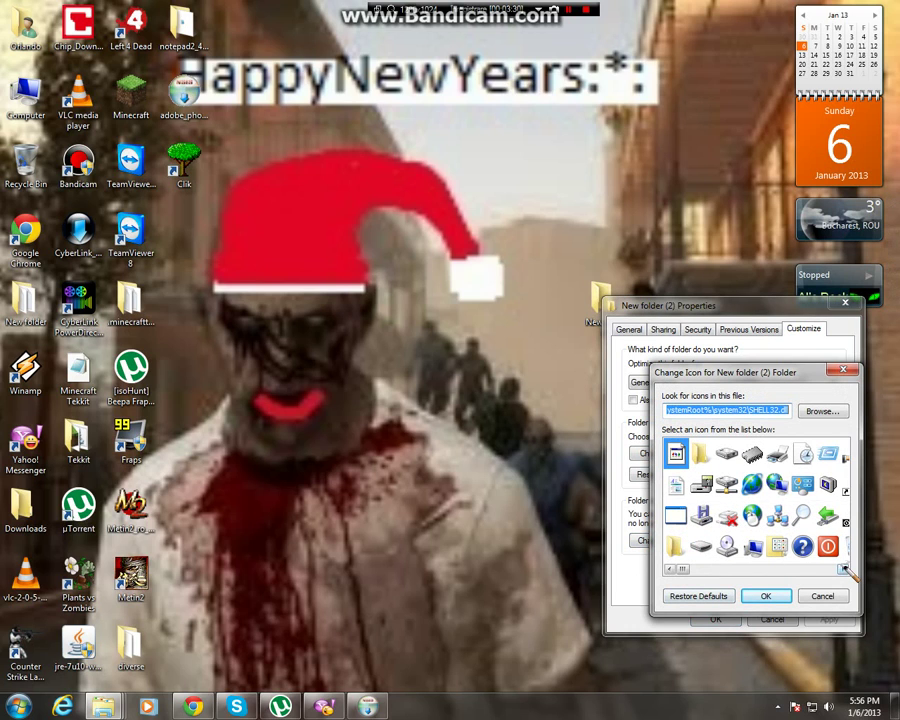
{"action": "left_click", "coordinate": [843, 568]}
{"action": "left_click", "coordinate": [843, 568]}
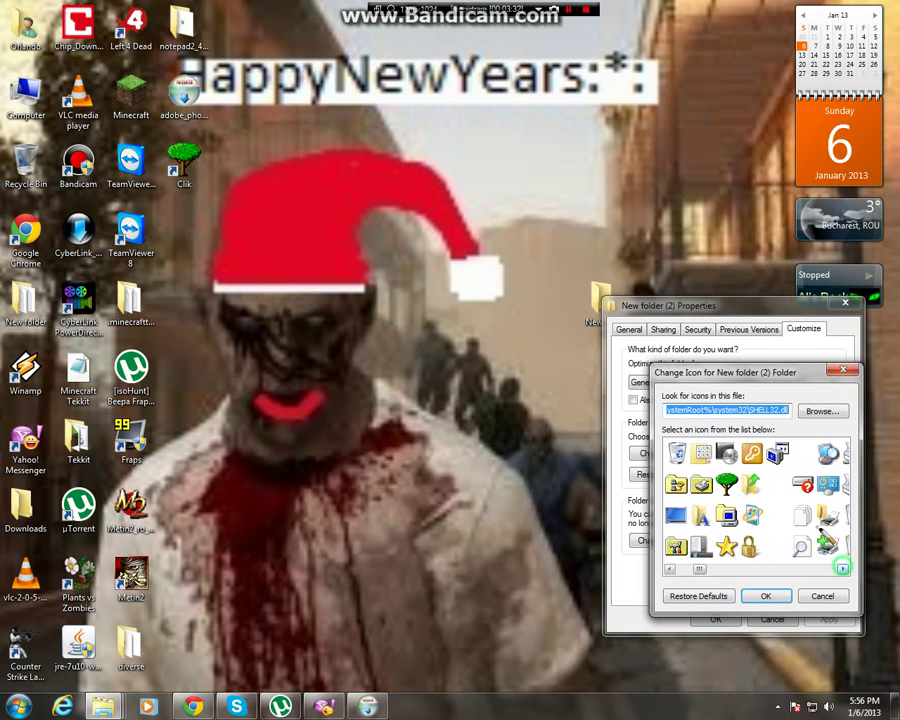
{"action": "left_click", "coordinate": [777, 515]}
{"action": "left_click", "coordinate": [768, 597]}
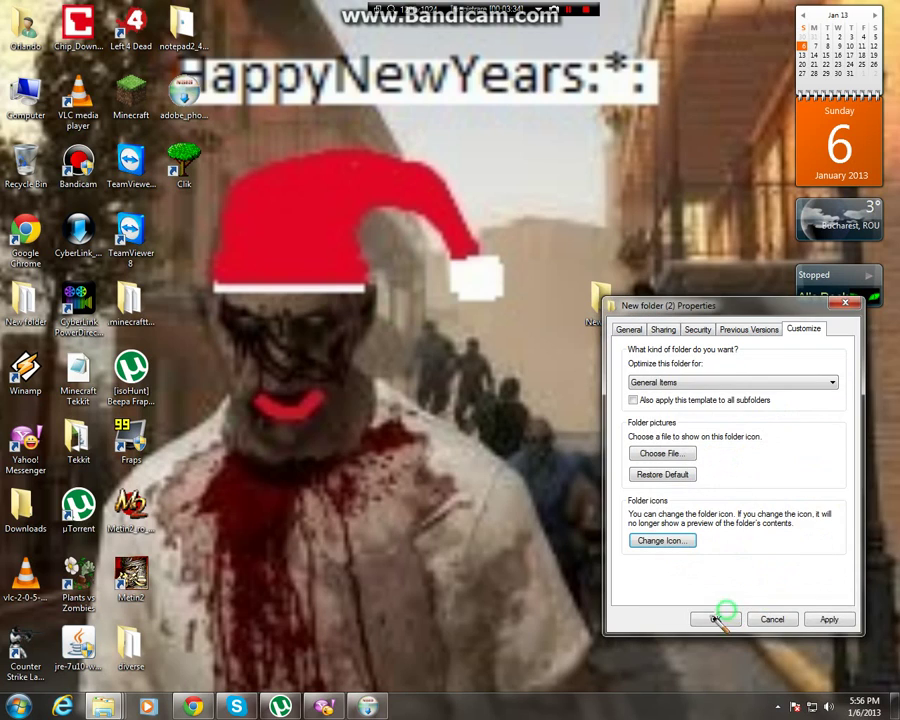
{"action": "left_click", "coordinate": [715, 619]}
Rename the blank-icon folder as - and move it to the desktop corner just above the clock.
{"action": "left_click", "coordinate": [594, 320]}
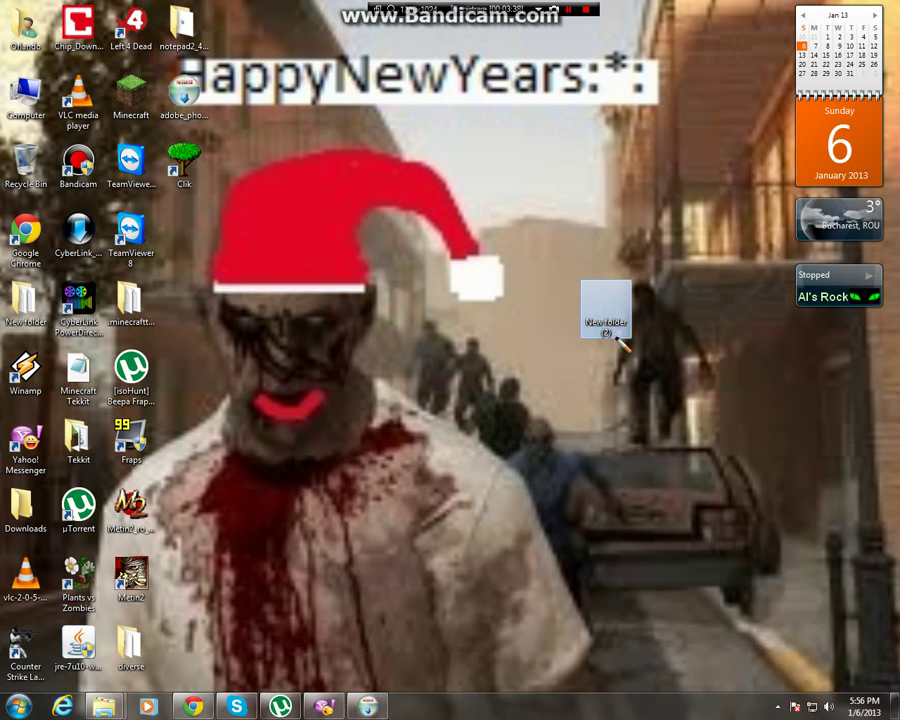
{"action": "left_click", "coordinate": [617, 336]}
{"action": "key", "text": "Return"}
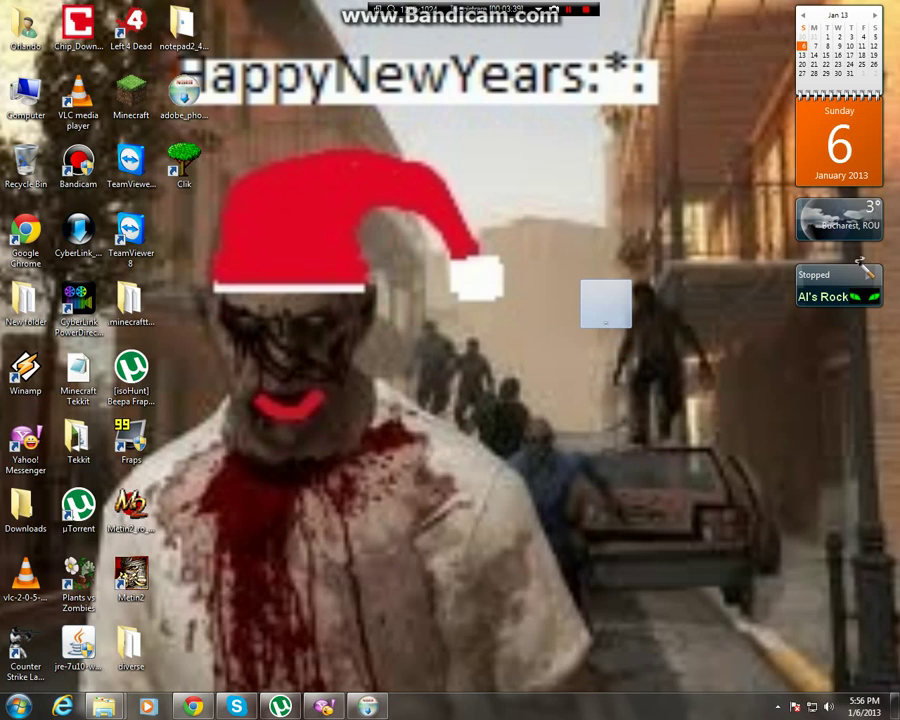
{"action": "left_click_drag", "start_coordinate": [605, 305], "coordinate": [870, 648]}
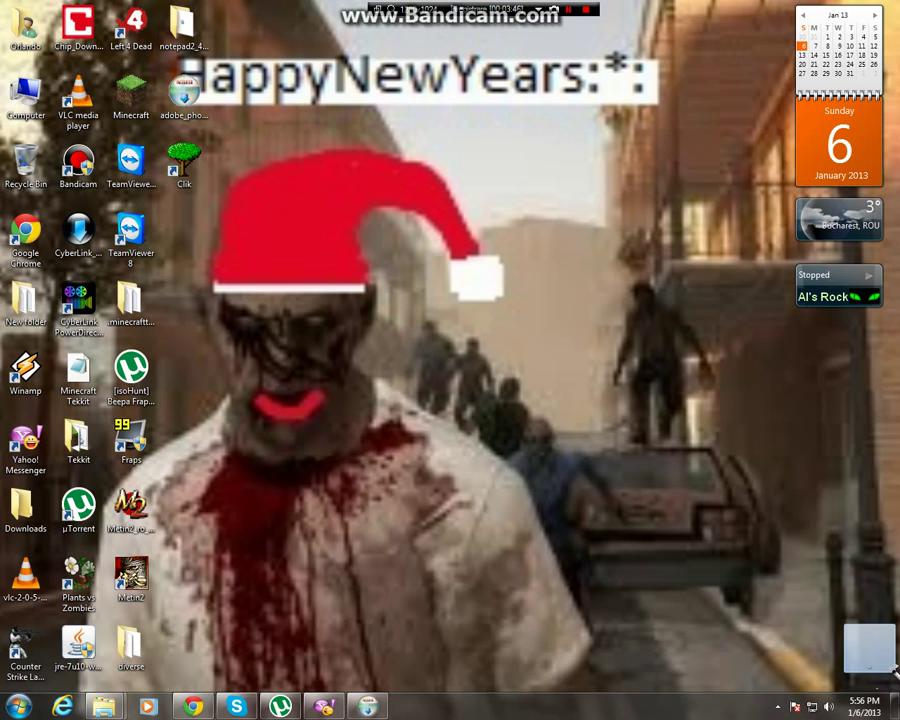
{"action": "left_click", "coordinate": [611, 456]}
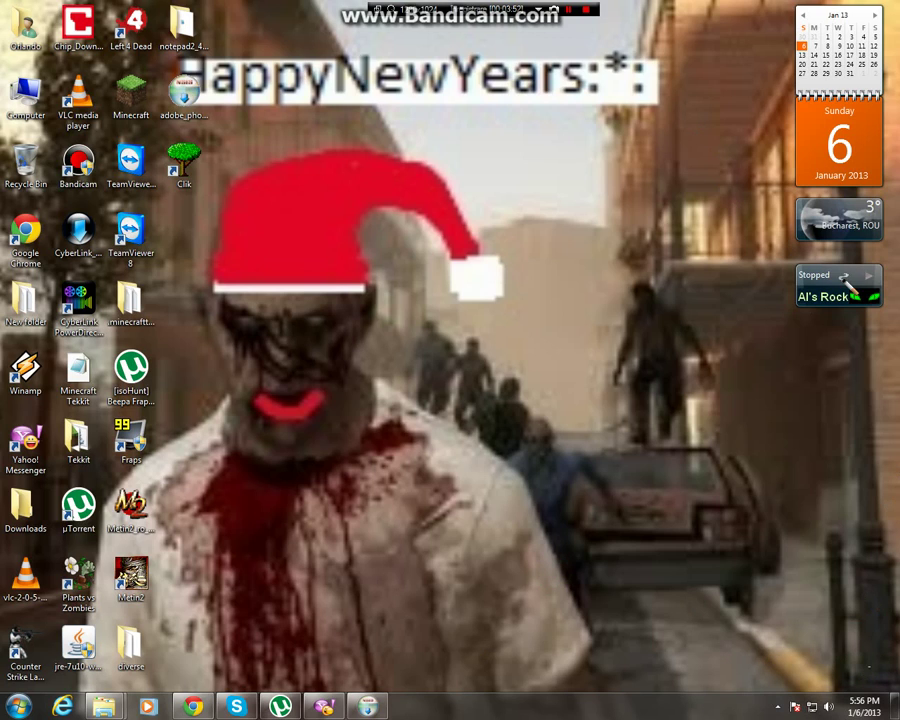
Move the media player gadget over the invisible folder, then open the folder to test access and close it.
{"action": "left_click_drag", "start_coordinate": [840, 280], "coordinate": [840, 370]}
{"action": "left_click_drag", "start_coordinate": [858, 510], "coordinate": [866, 643]}
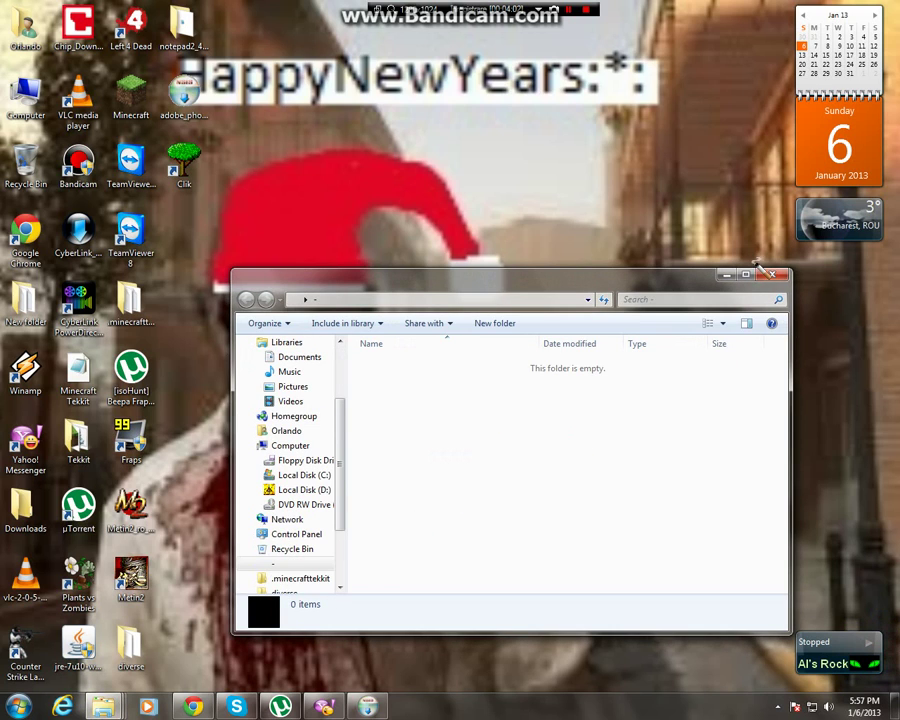
{"action": "left_click", "coordinate": [772, 274]}
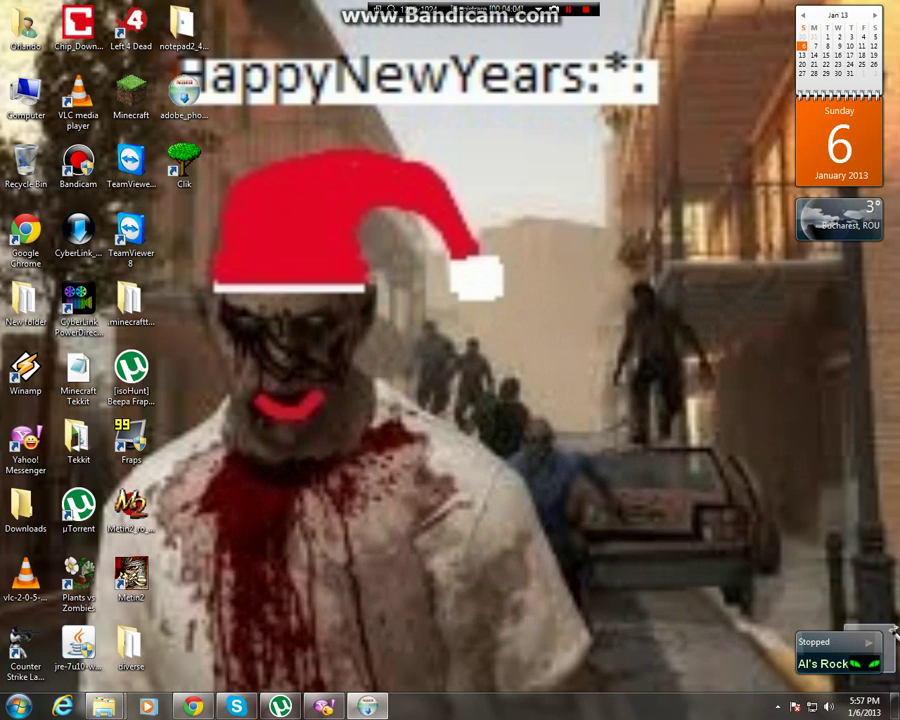
Delete the invisible folder named - and empty the Recycle Bin to remove it permanently.
{"action": "right_click", "coordinate": [711, 268]}
{"action": "left_click", "coordinate": [760, 583]}
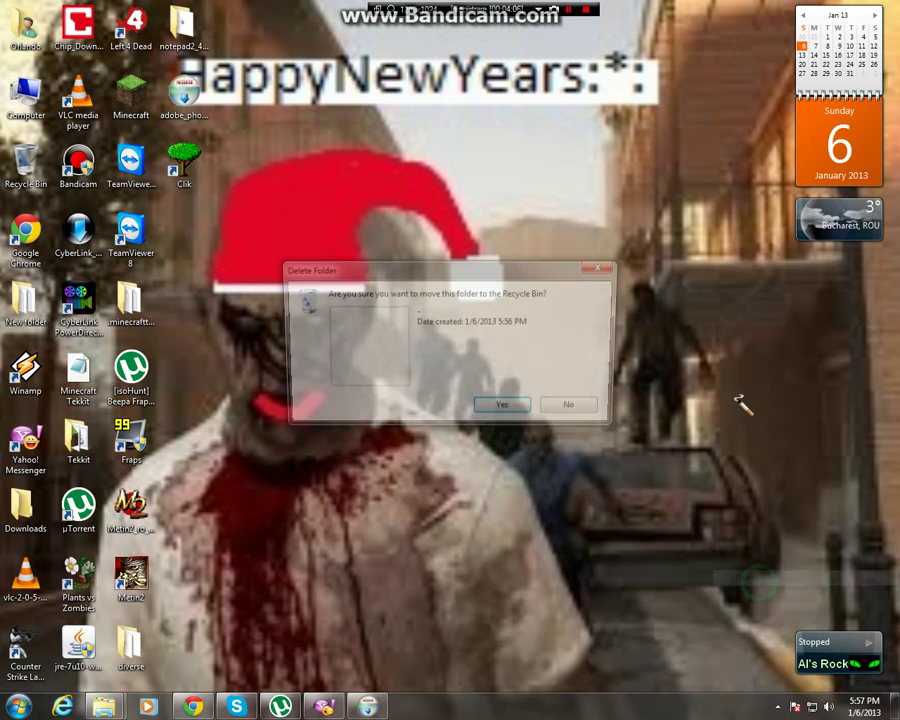
{"action": "left_click", "coordinate": [498, 410]}
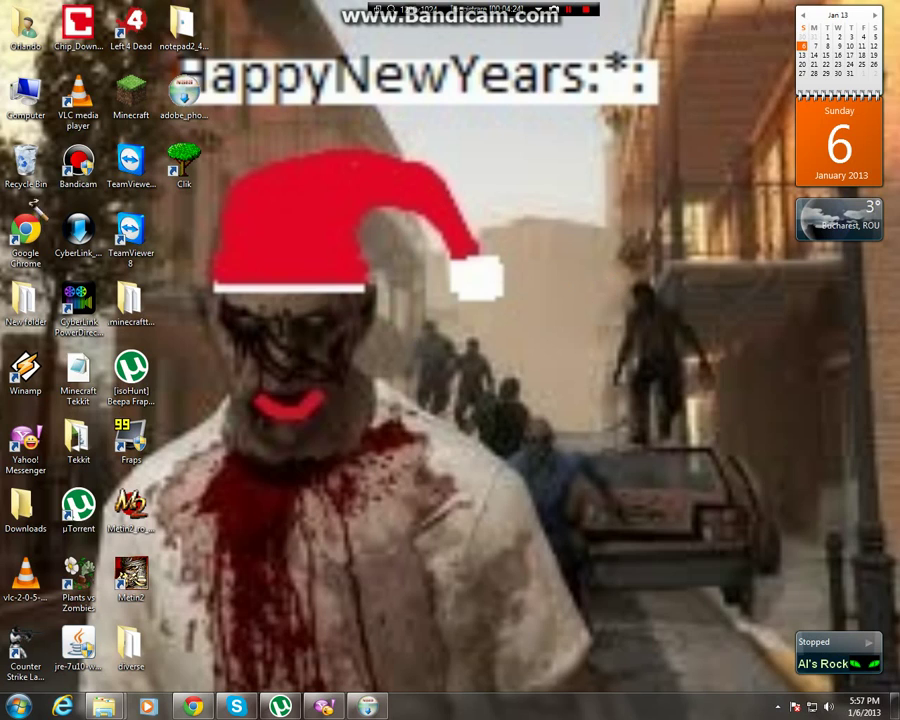
{"action": "right_click", "coordinate": [30, 174]}
{"action": "left_click", "coordinate": [127, 202]}
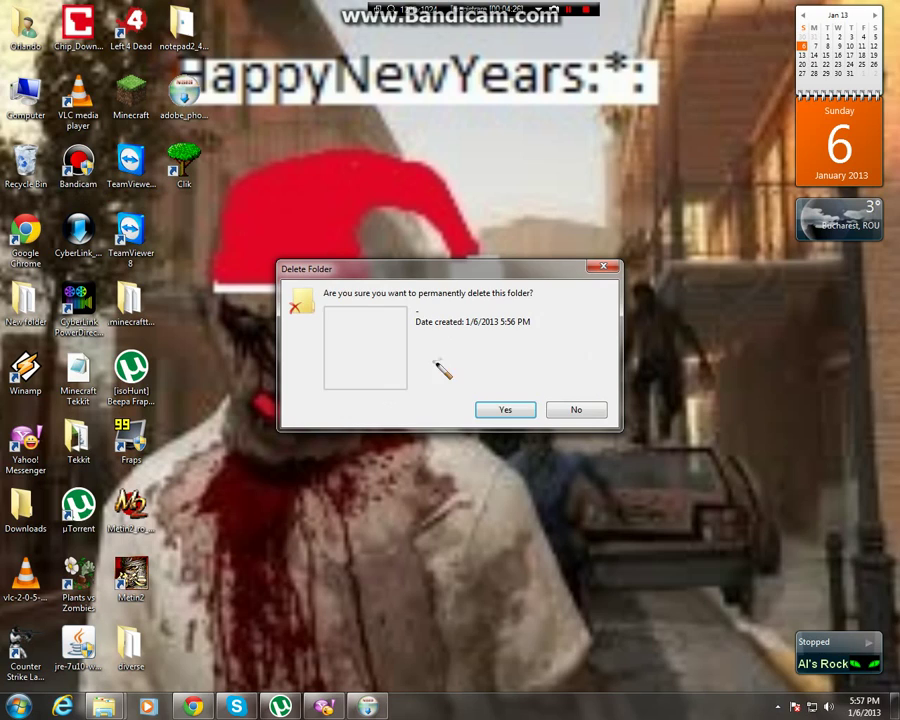
{"action": "left_click", "coordinate": [512, 408]}
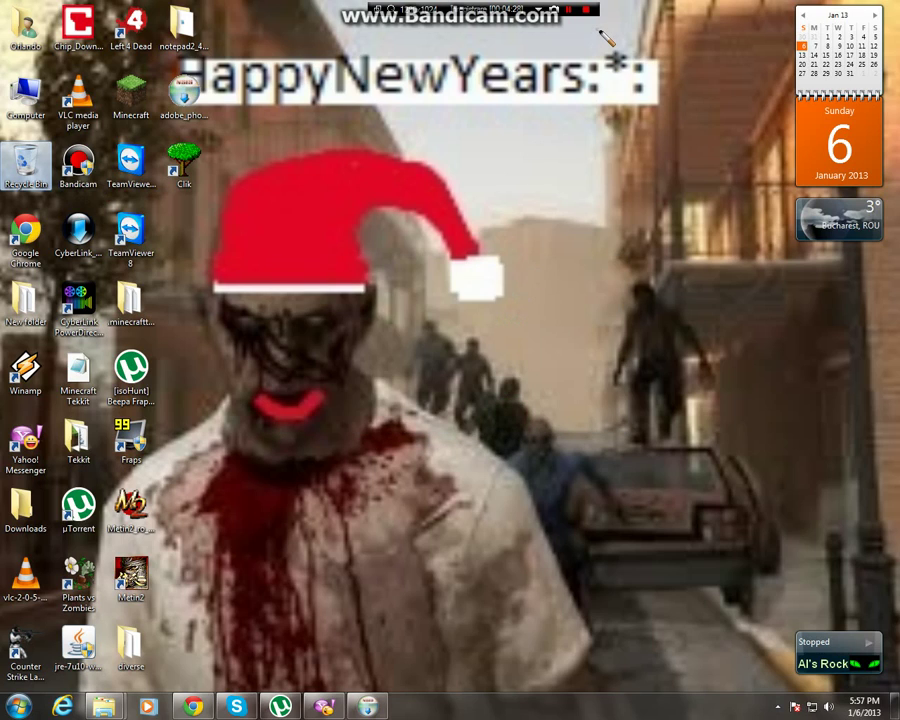